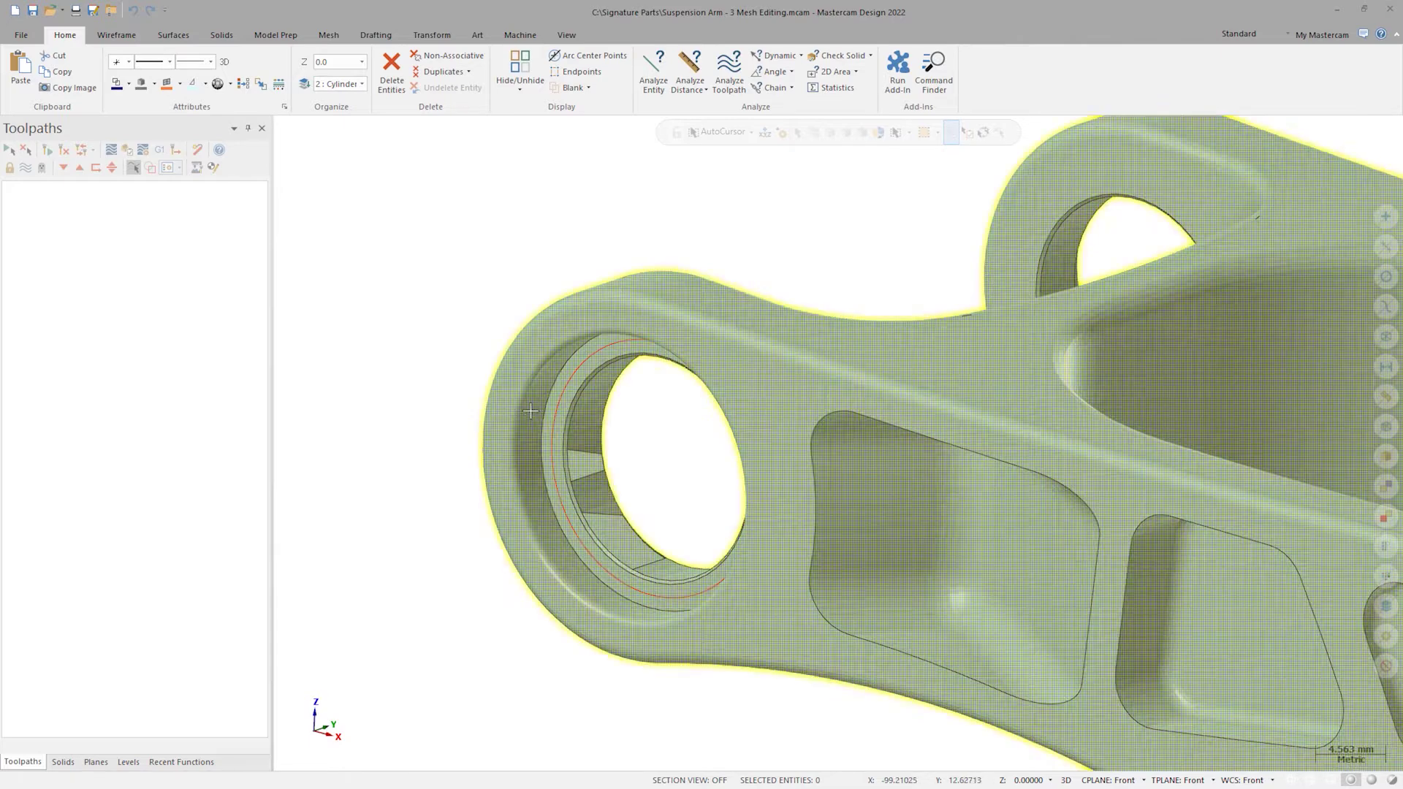
Step: Extrude the circle in the near lug's bore as a new solid body, 10 mm in both directions
left_click(569, 394)
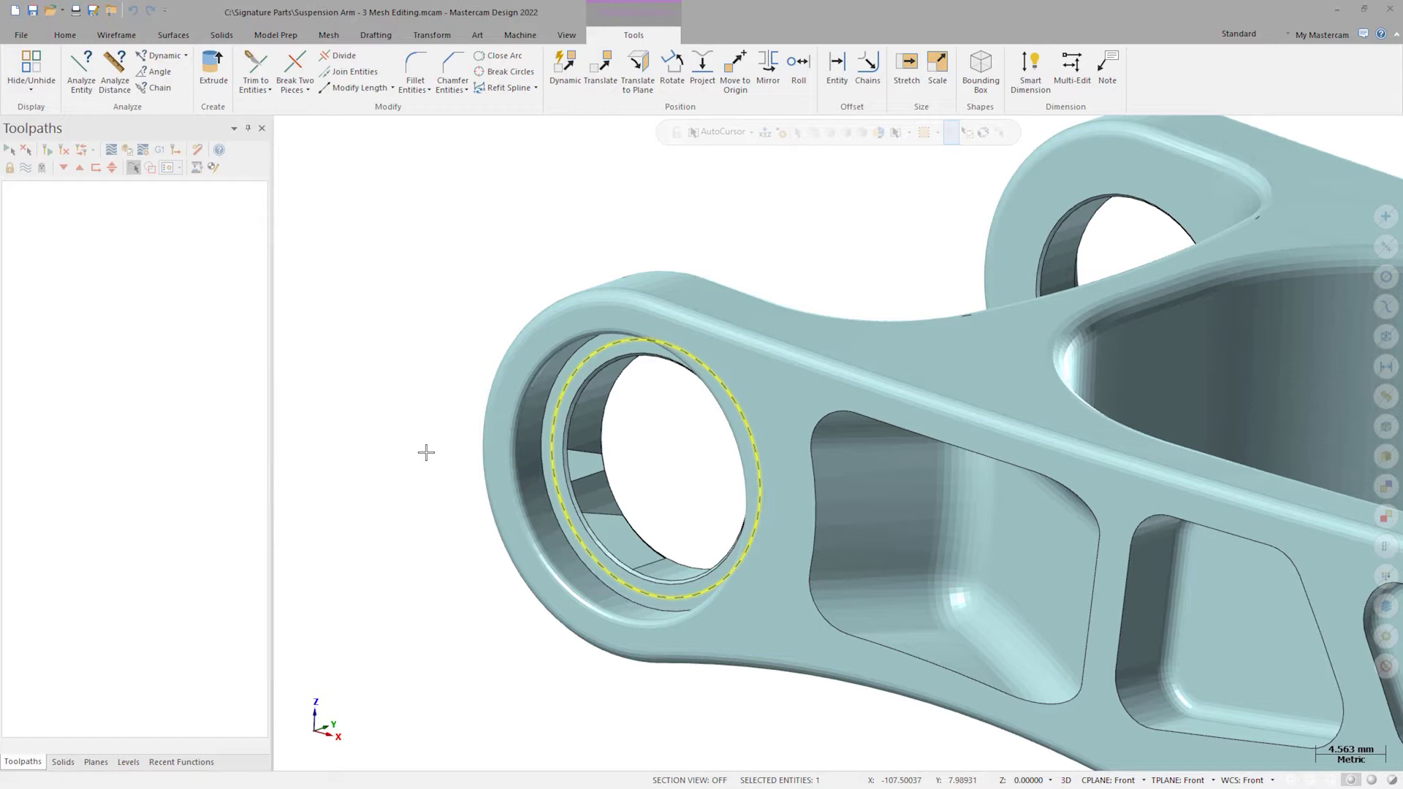
key("Escape")
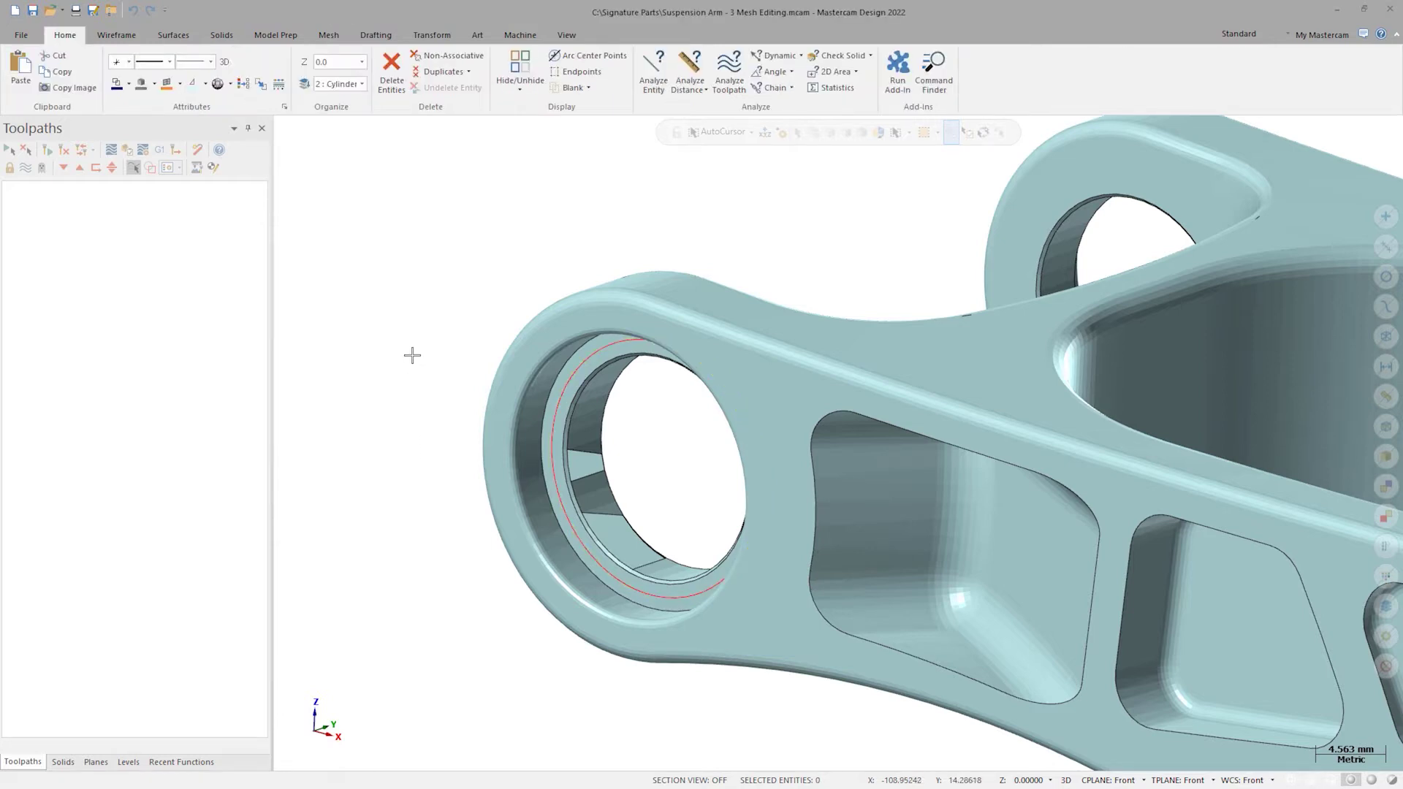
left_click(221, 35)
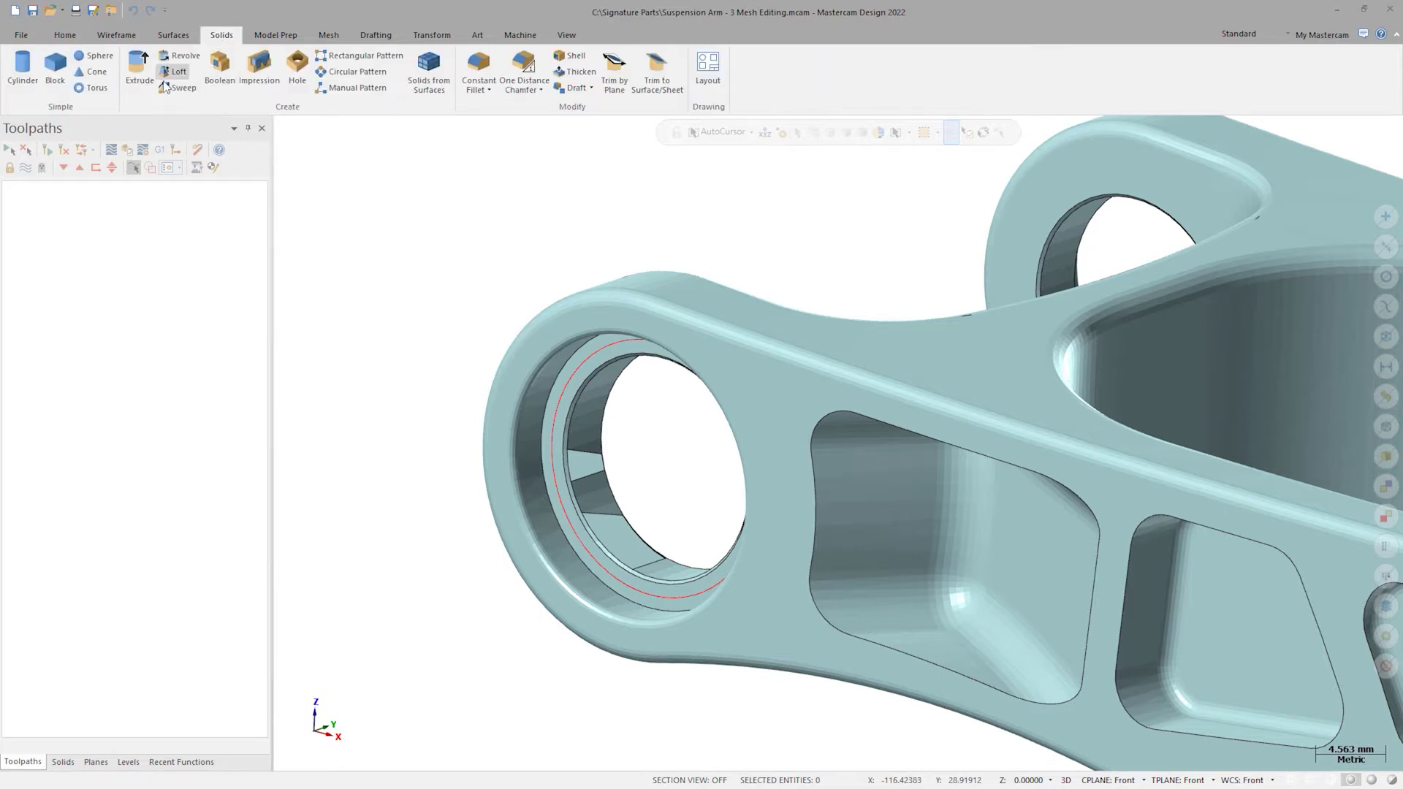
left_click(141, 73)
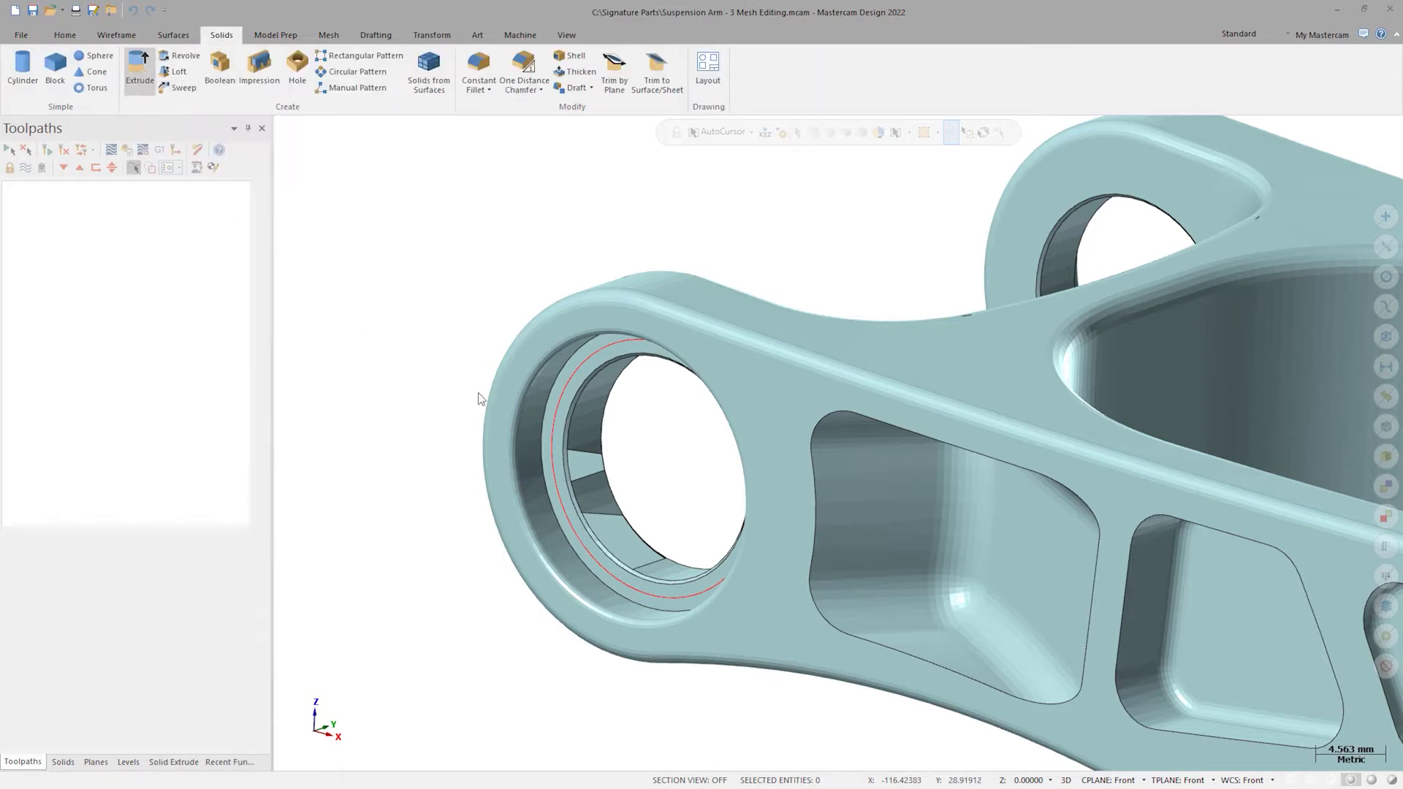
left_click(554, 426)
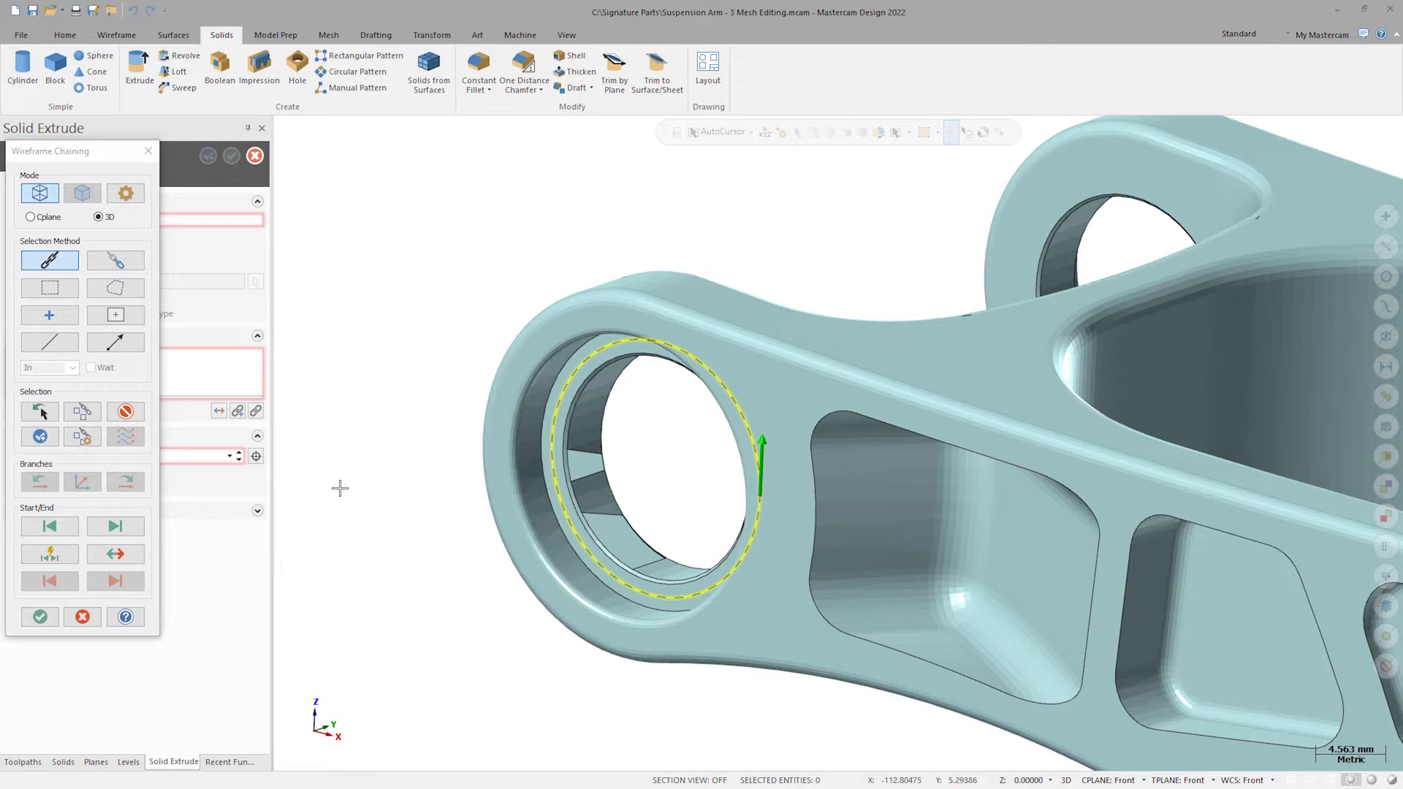
left_click(40, 618)
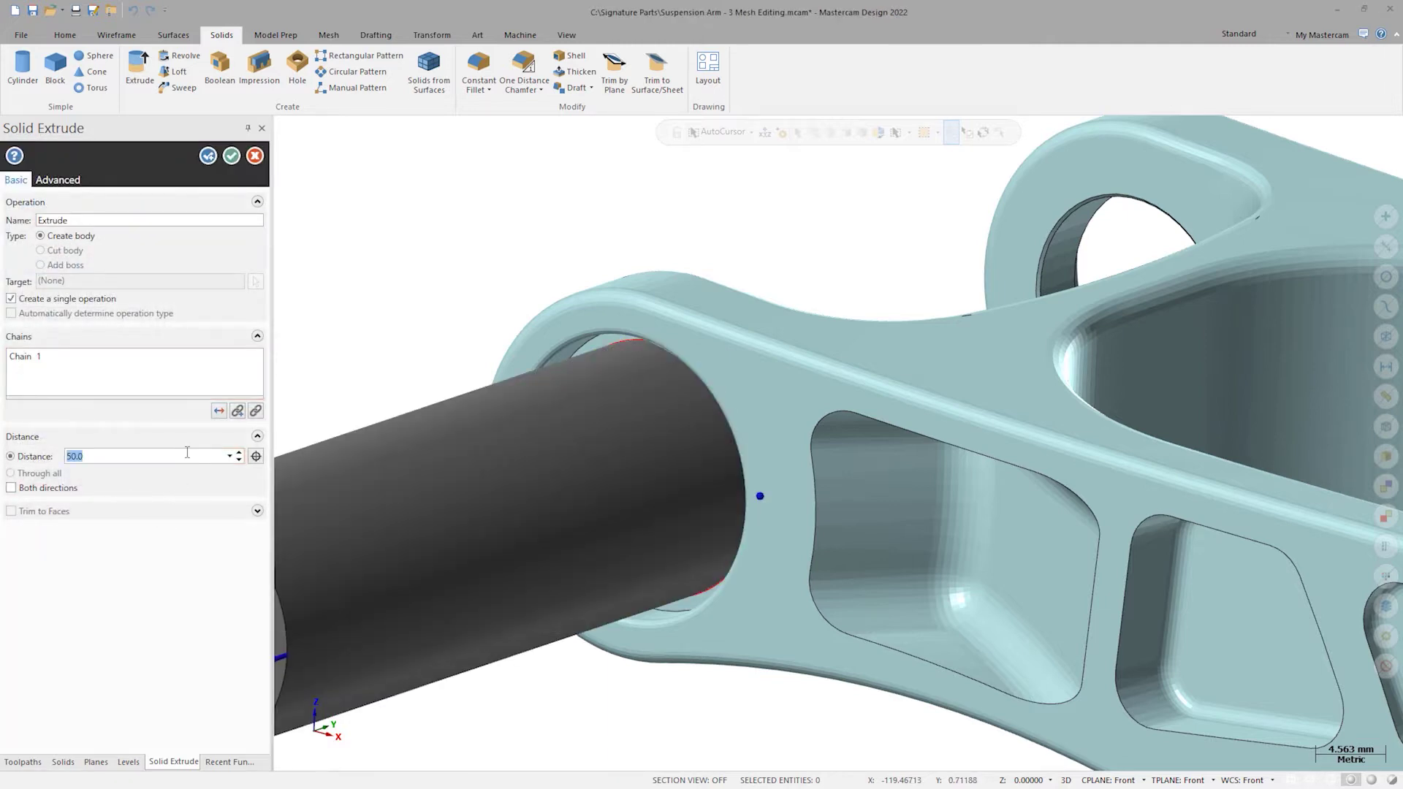
left_click(187, 452)
type("10")
key("Tab")
left_click(48, 489)
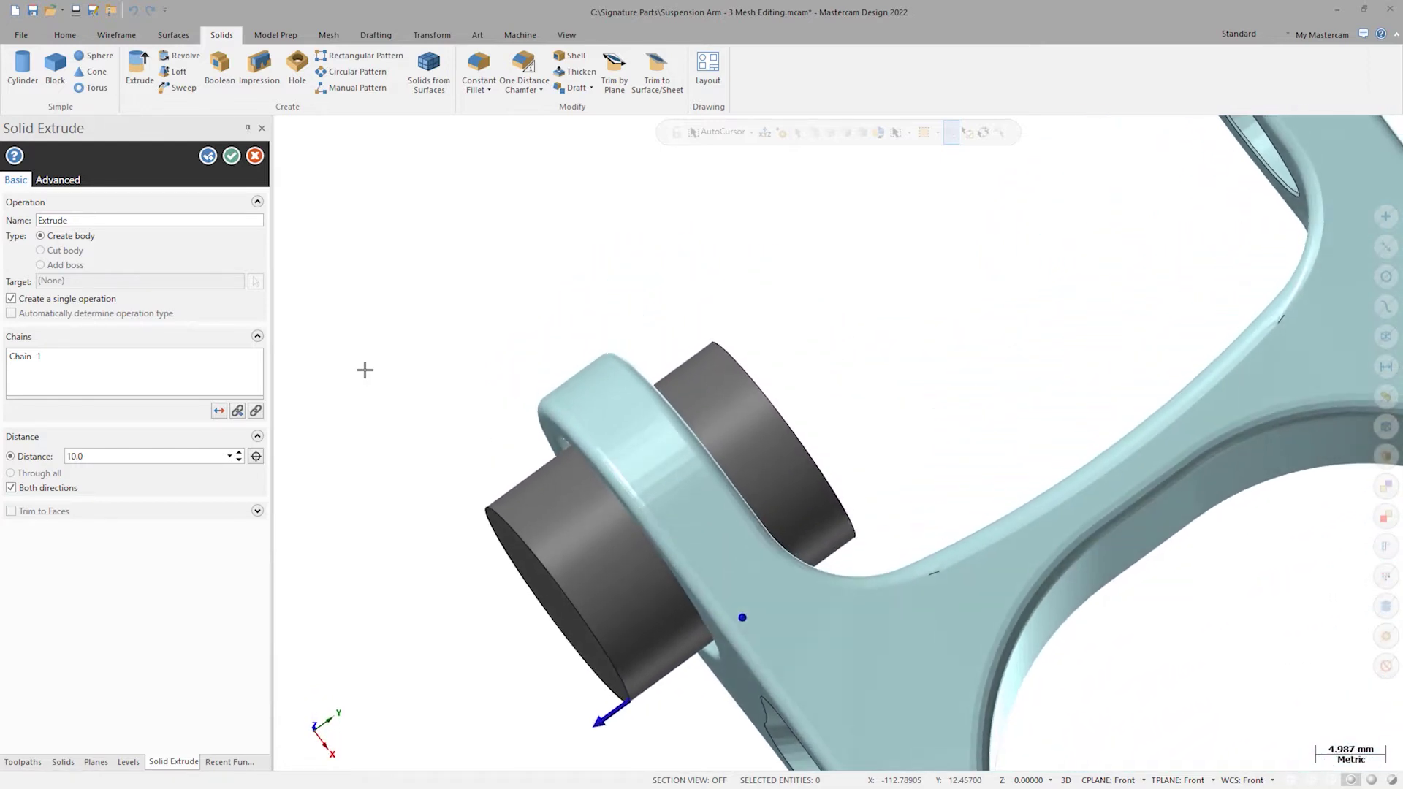
left_click(232, 156)
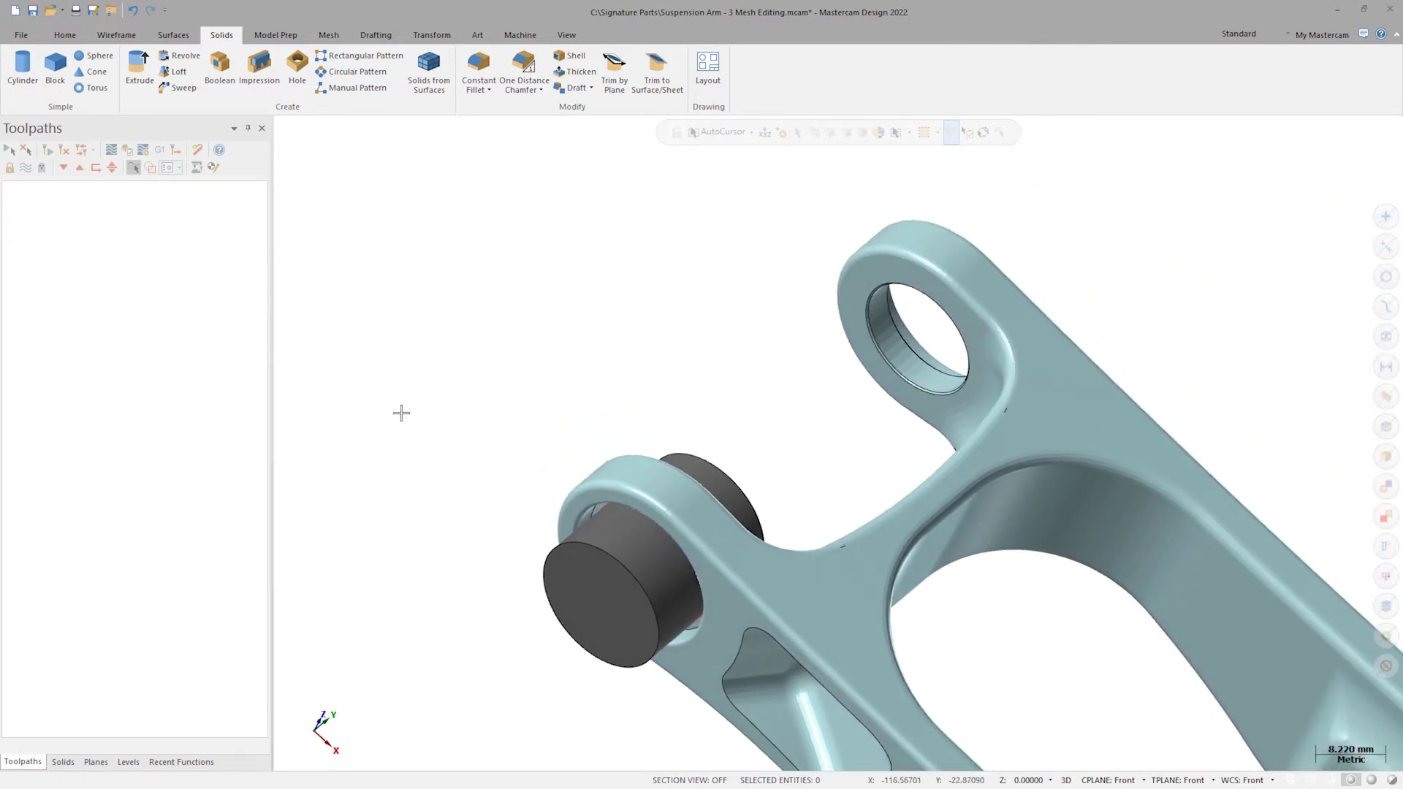
Step: Start a Dynamic transform of the cylinder and its circle from the circle's centre, moving along the Z axis
left_click(610, 508)
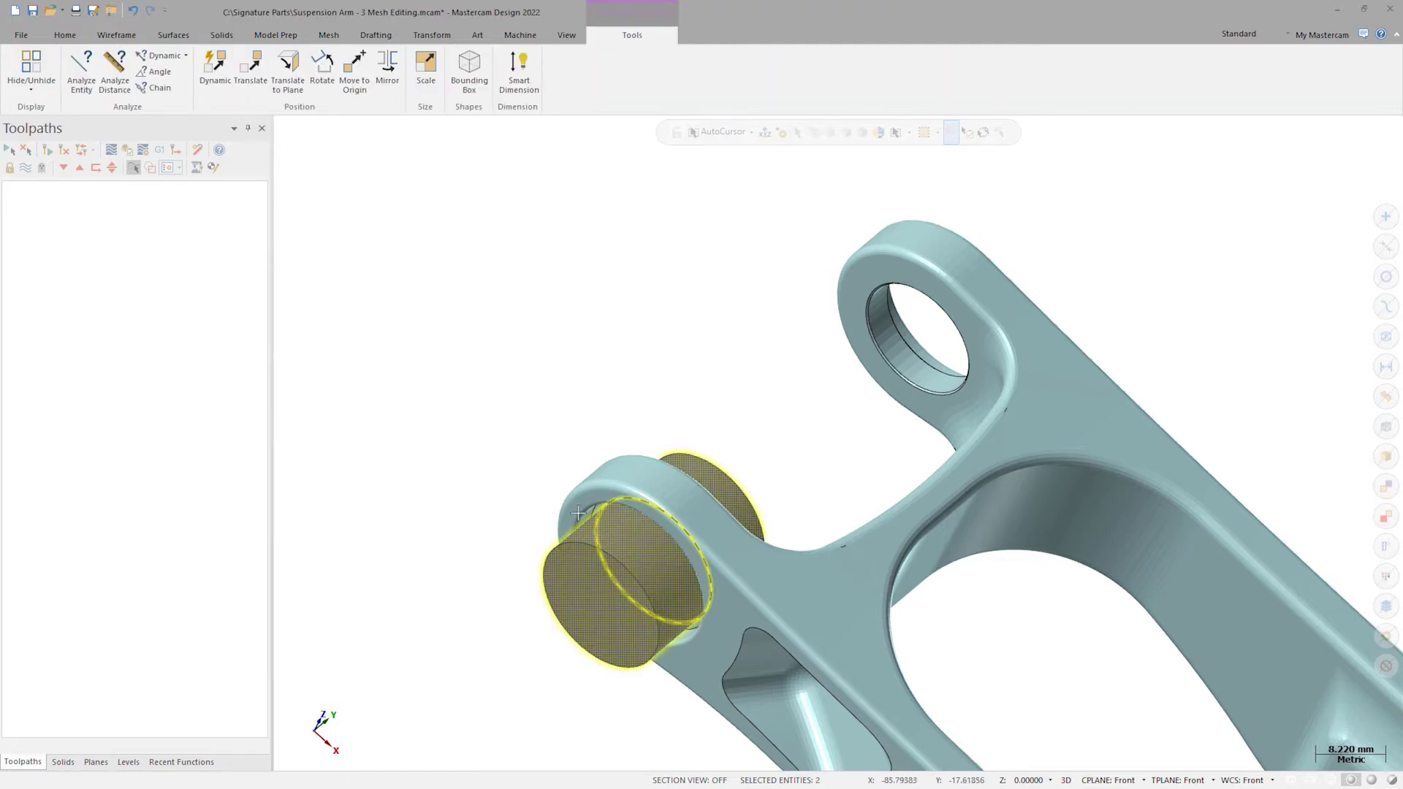
left_click(215, 68)
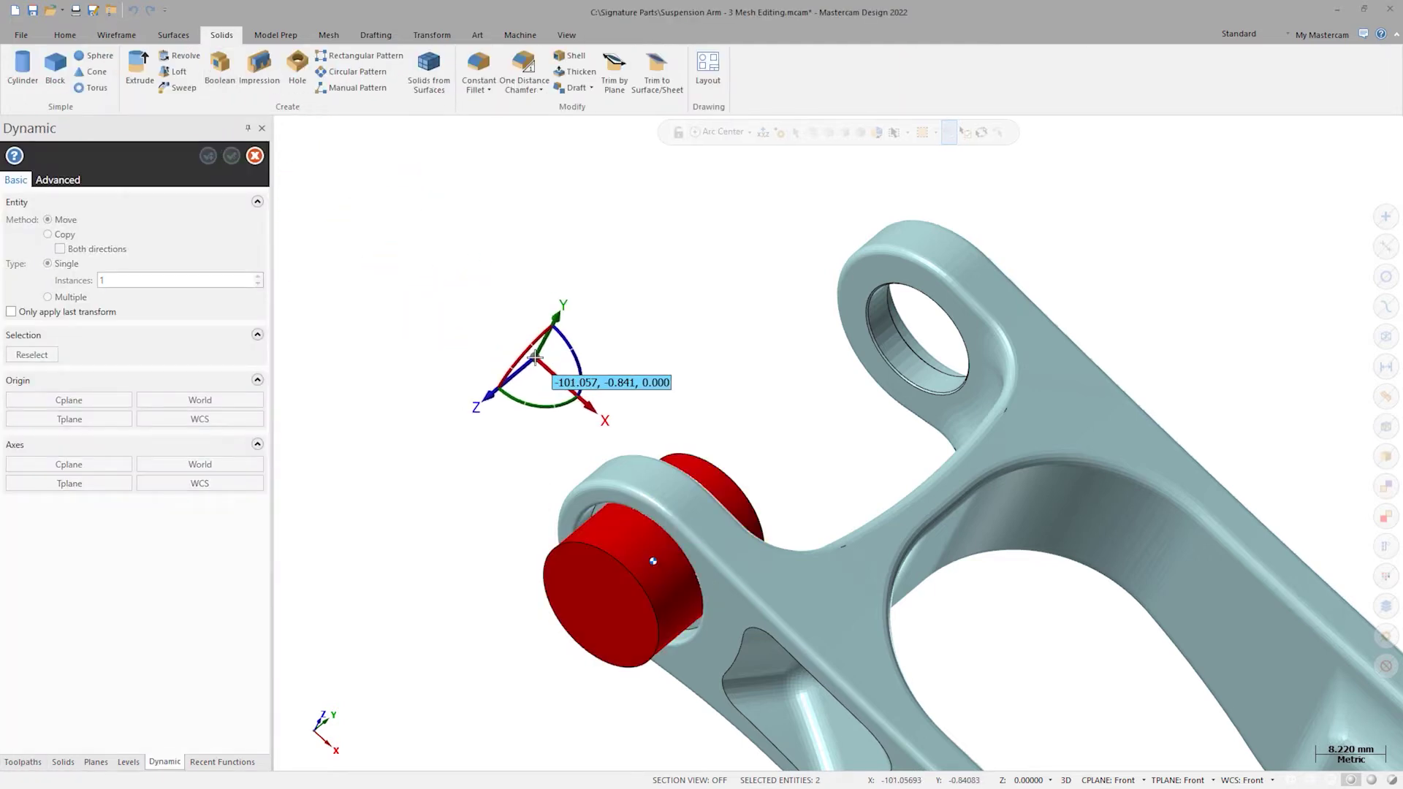
left_click(605, 507)
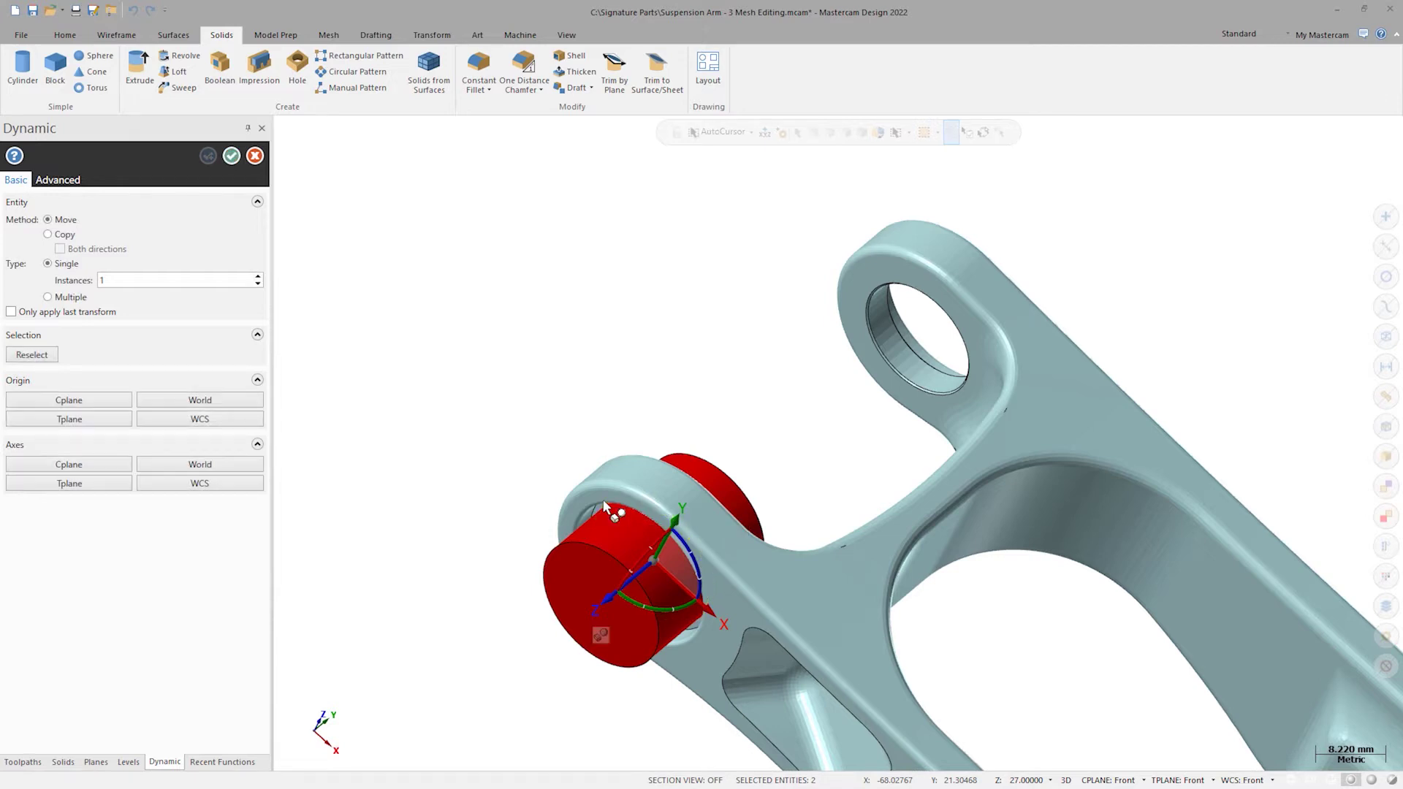
left_click(635, 573)
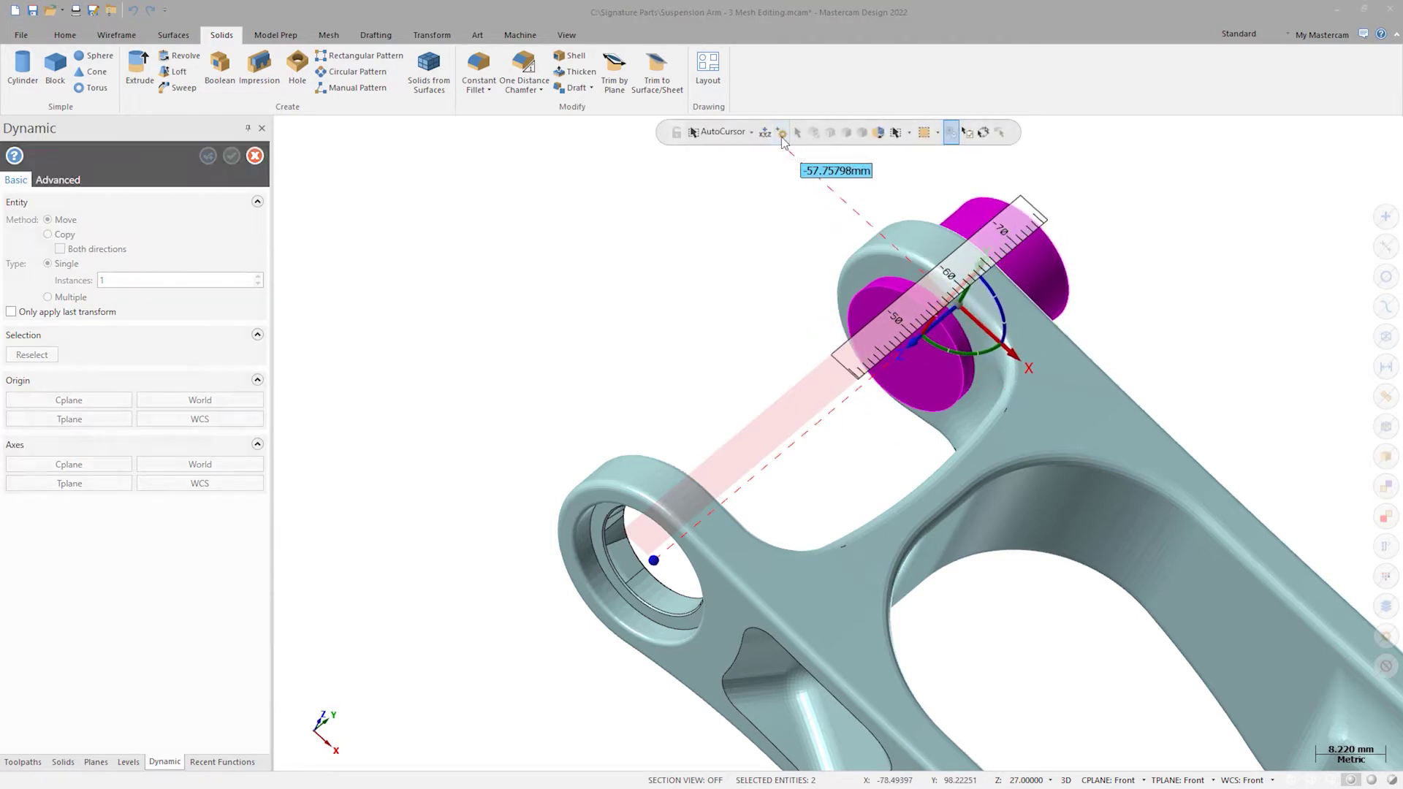
Step: Set the AutoCursor to snap to mesh vertices along edges only, applying the settings to this session only
left_click(781, 134)
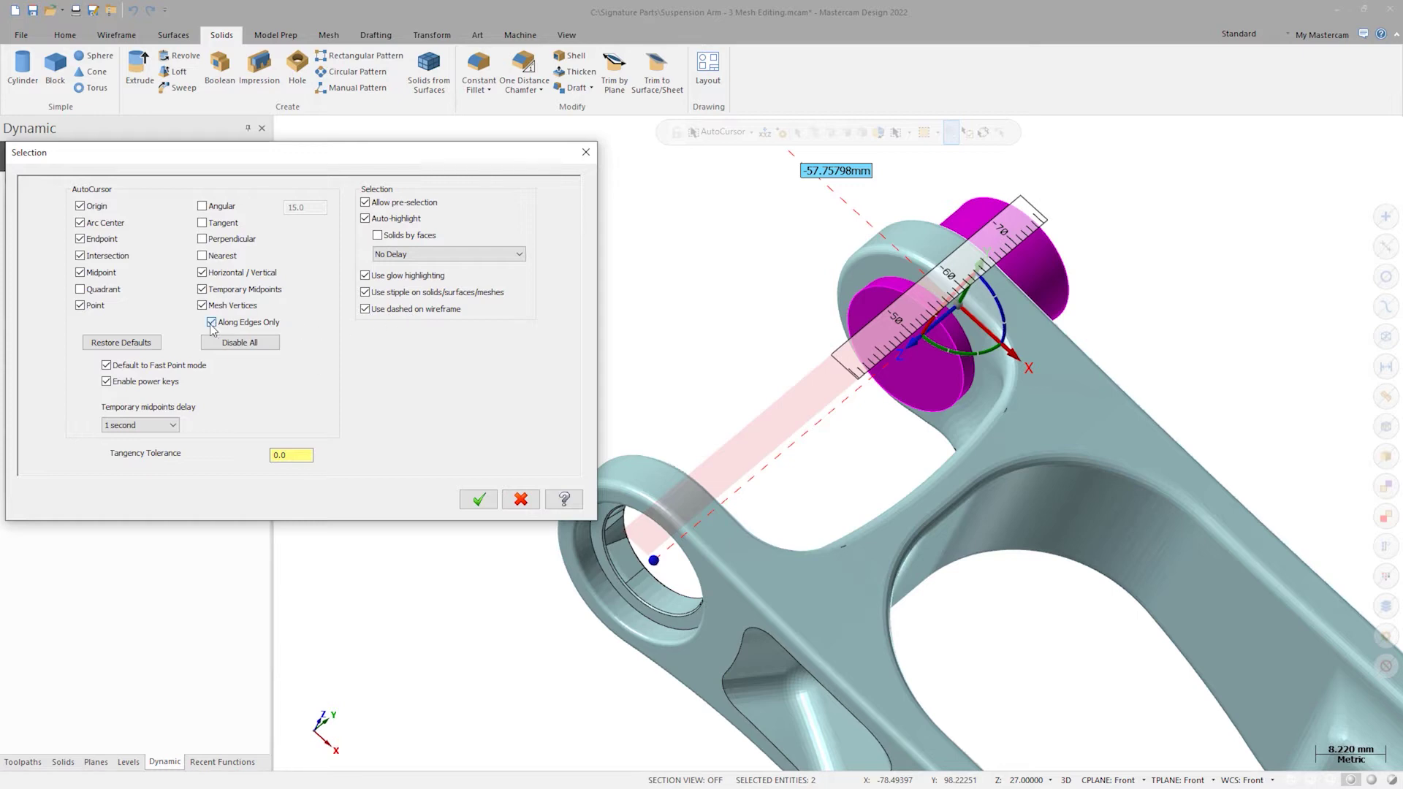
left_click(479, 499)
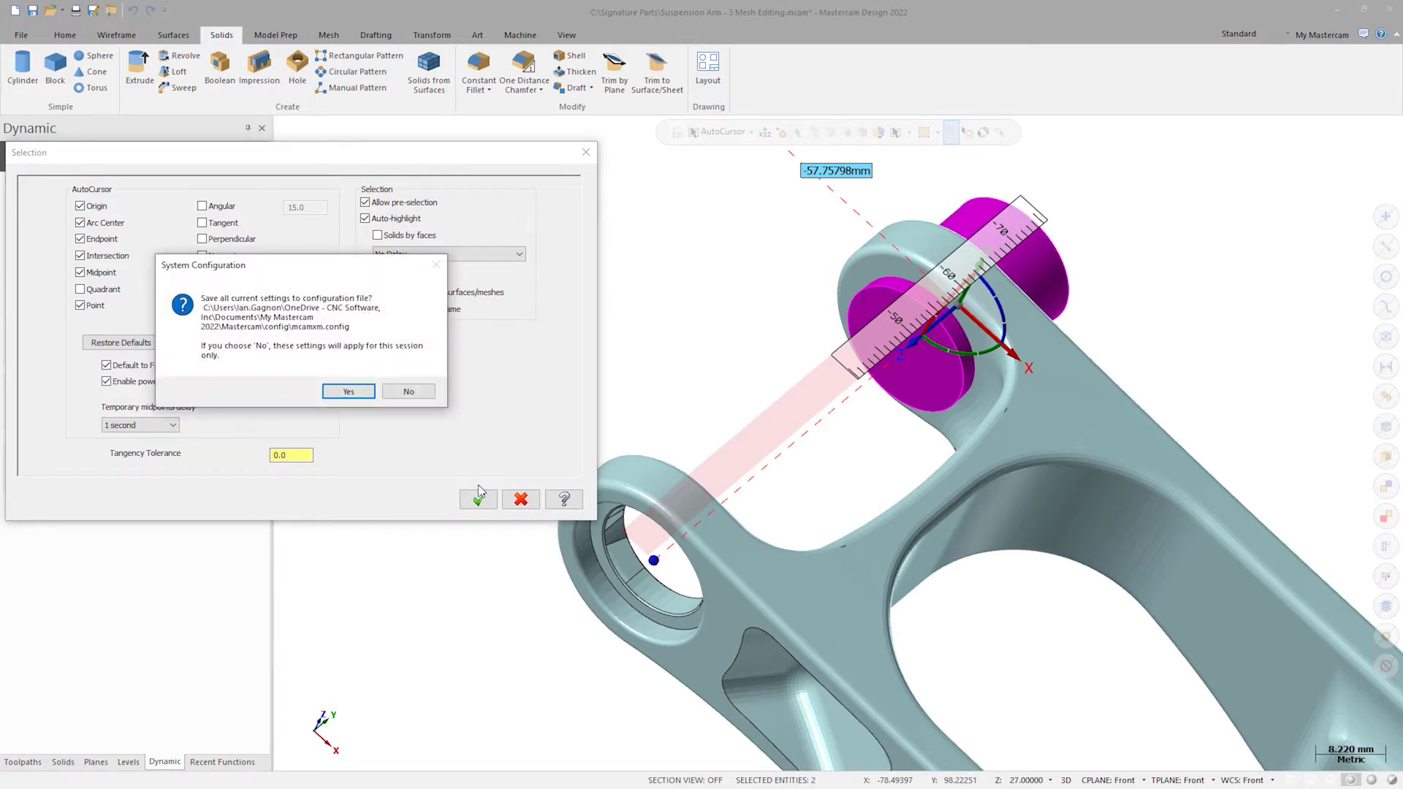
left_click(410, 396)
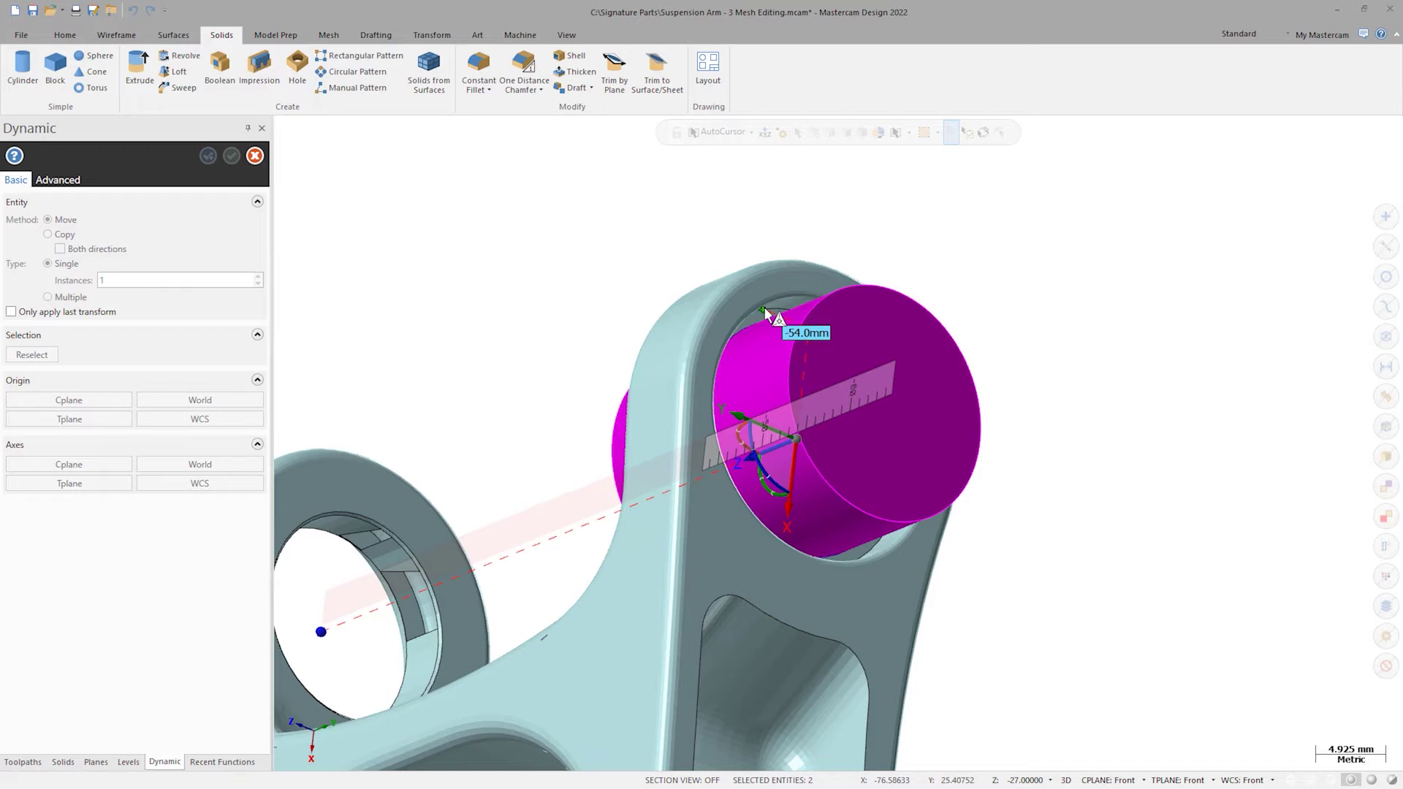
Step: Copy the cylinder and circle to the far lug, snapping to a mesh vertex on its bore edge at -54 mm along Z
left_click(765, 313)
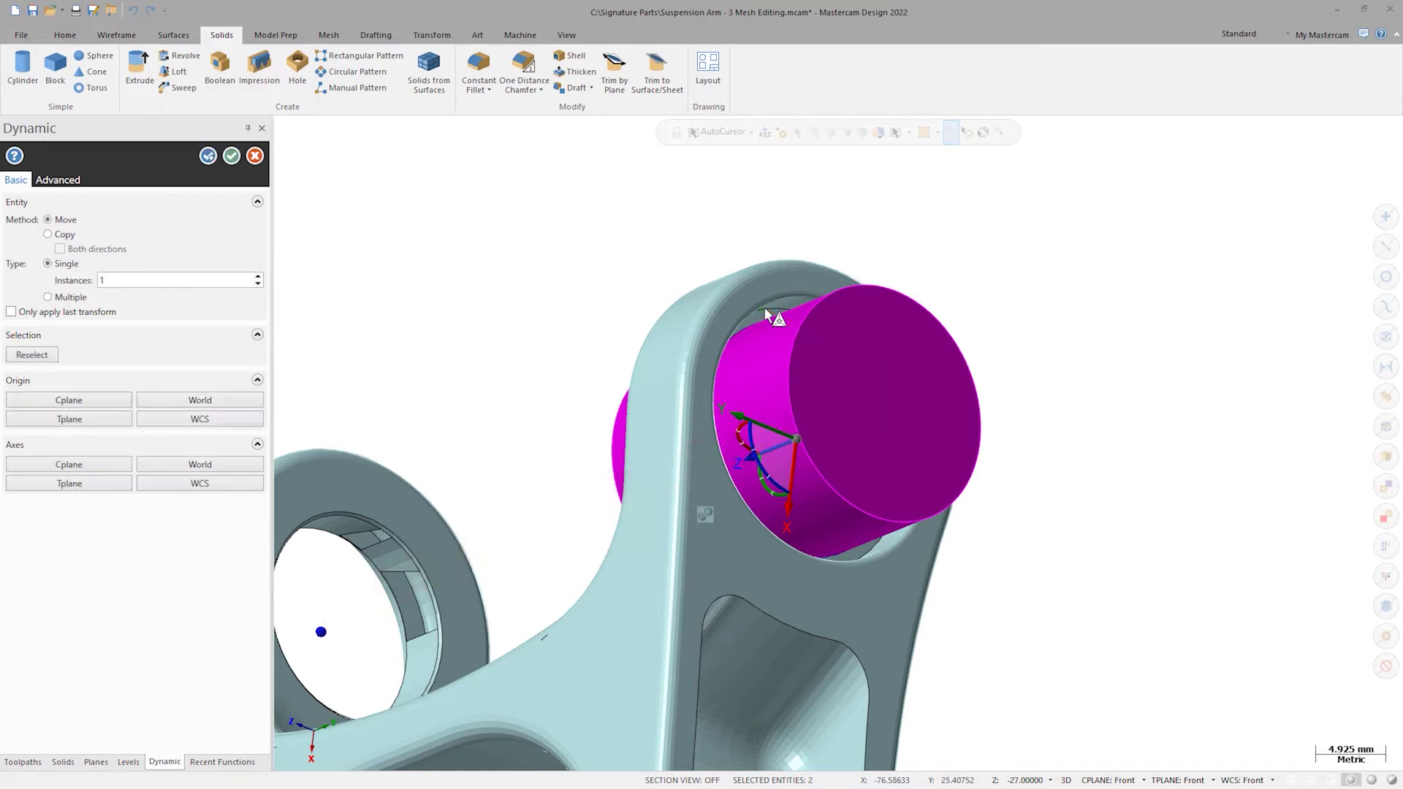
key("alt+3")
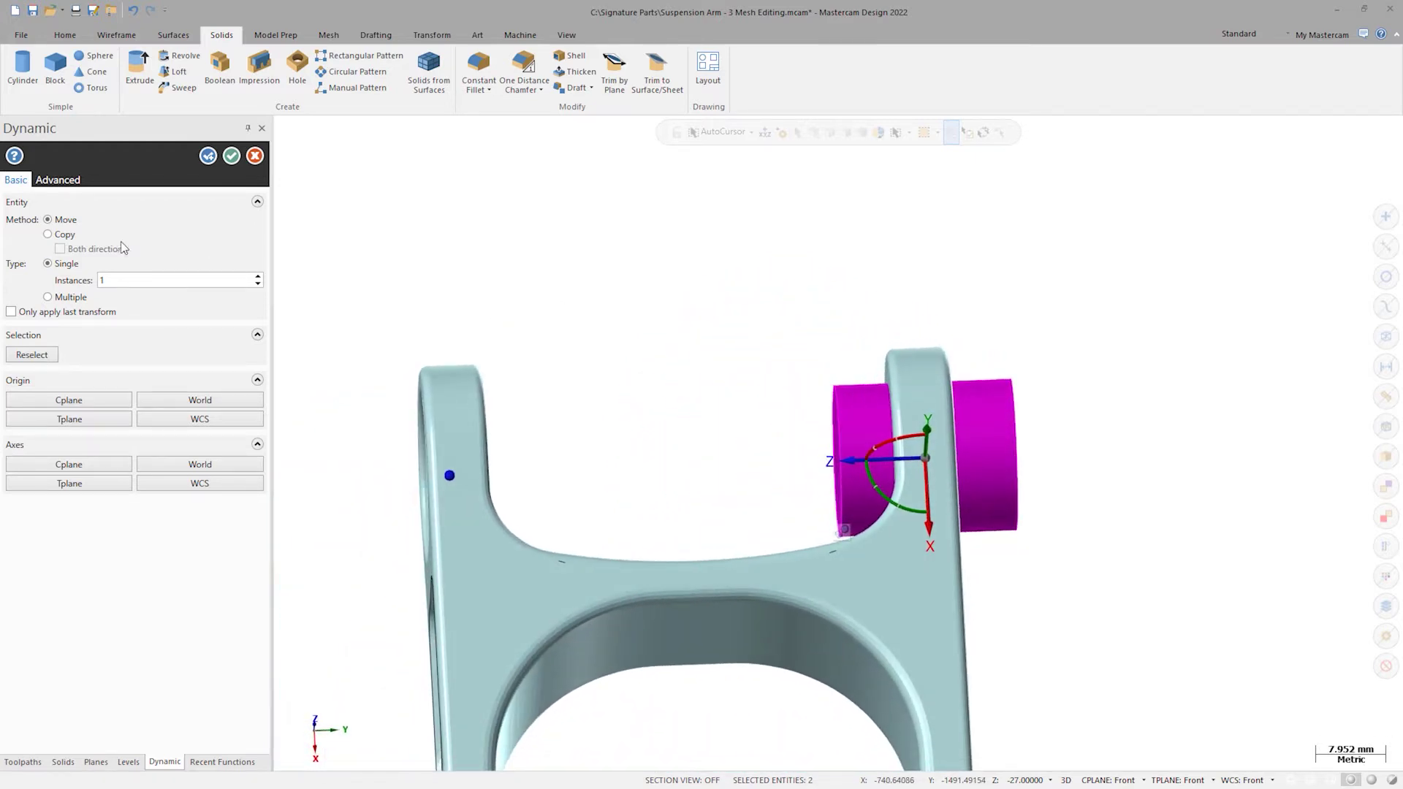
left_click(63, 238)
left_click(231, 157)
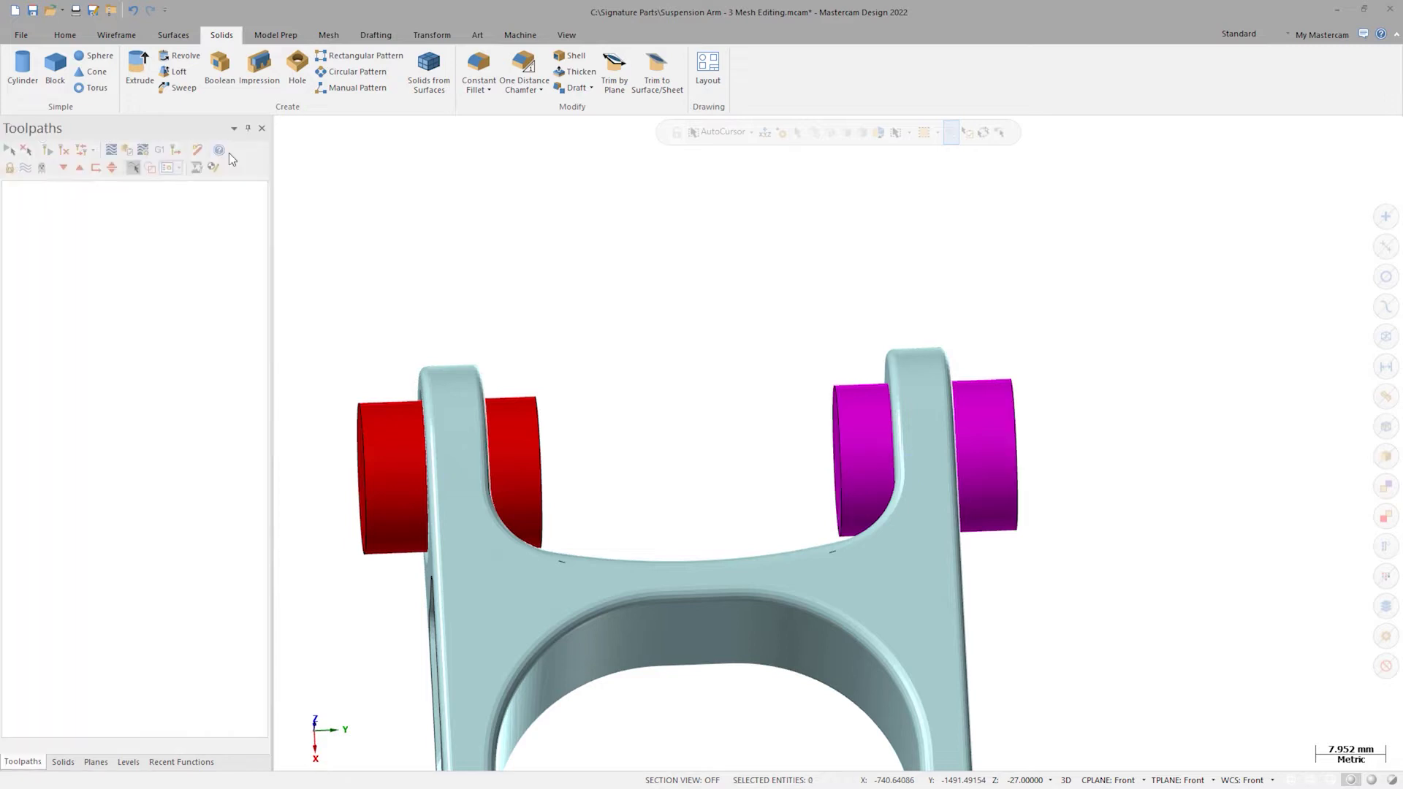
Step: Trim the suspension arm mesh to the purple cylinder in the far lug, with a cap created
left_click(322, 36)
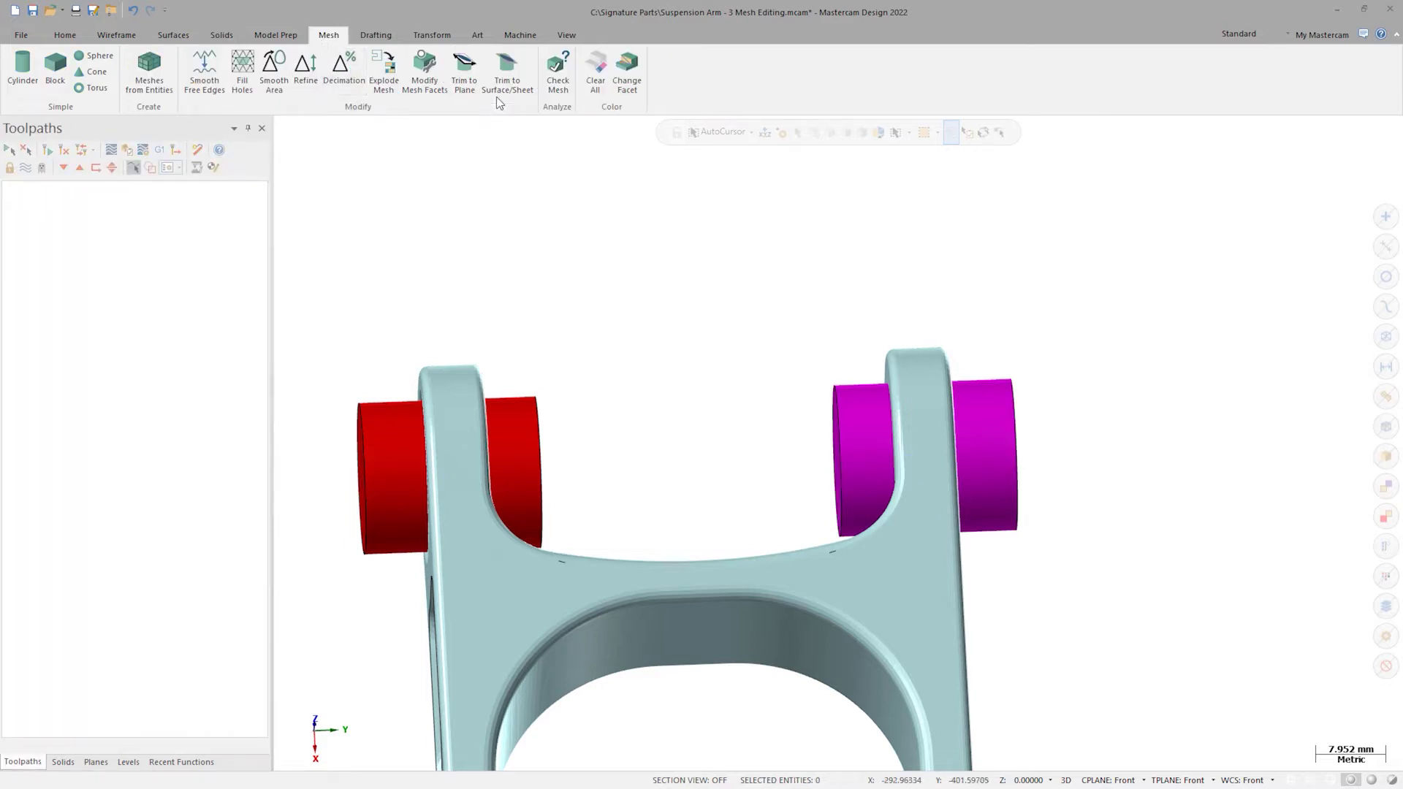
left_click(505, 80)
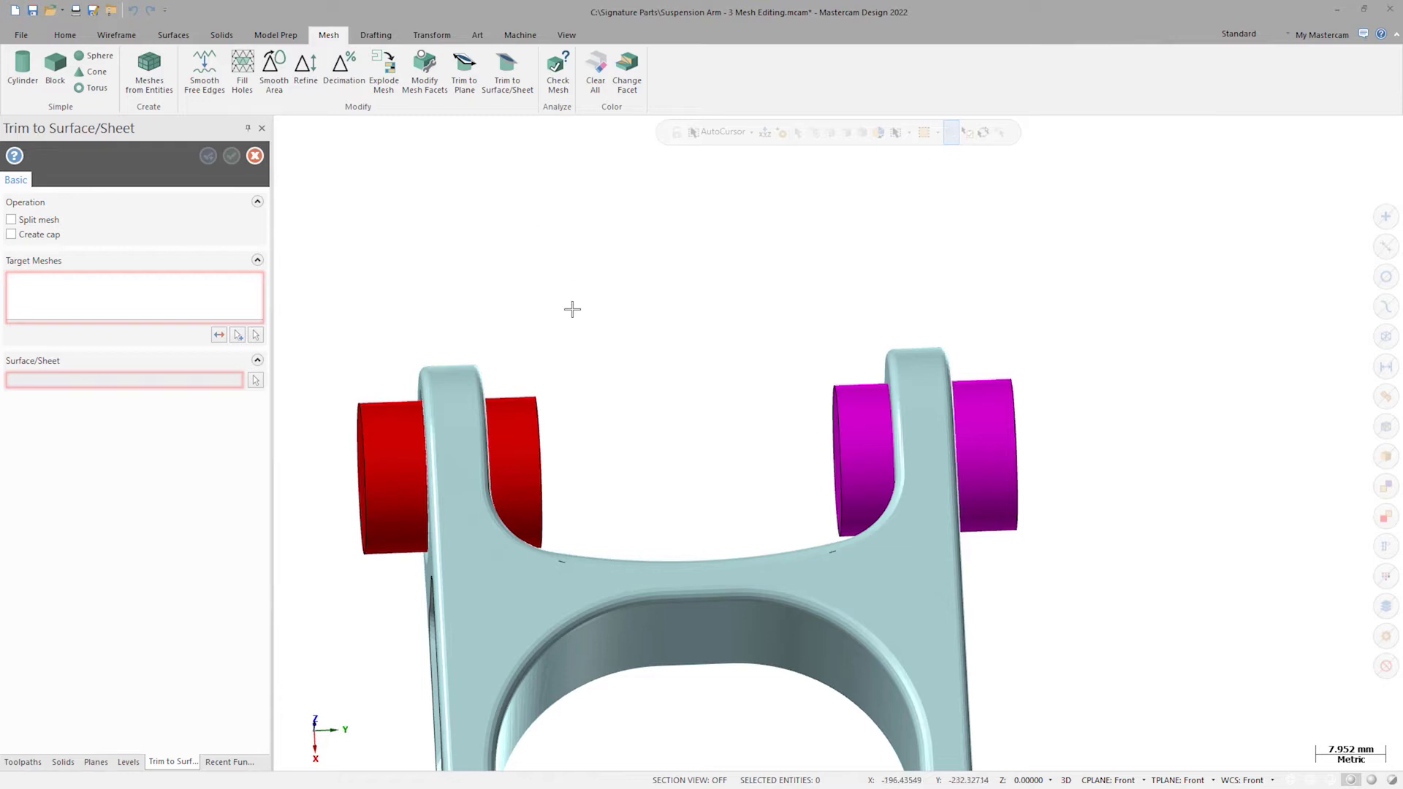
key("alt+7")
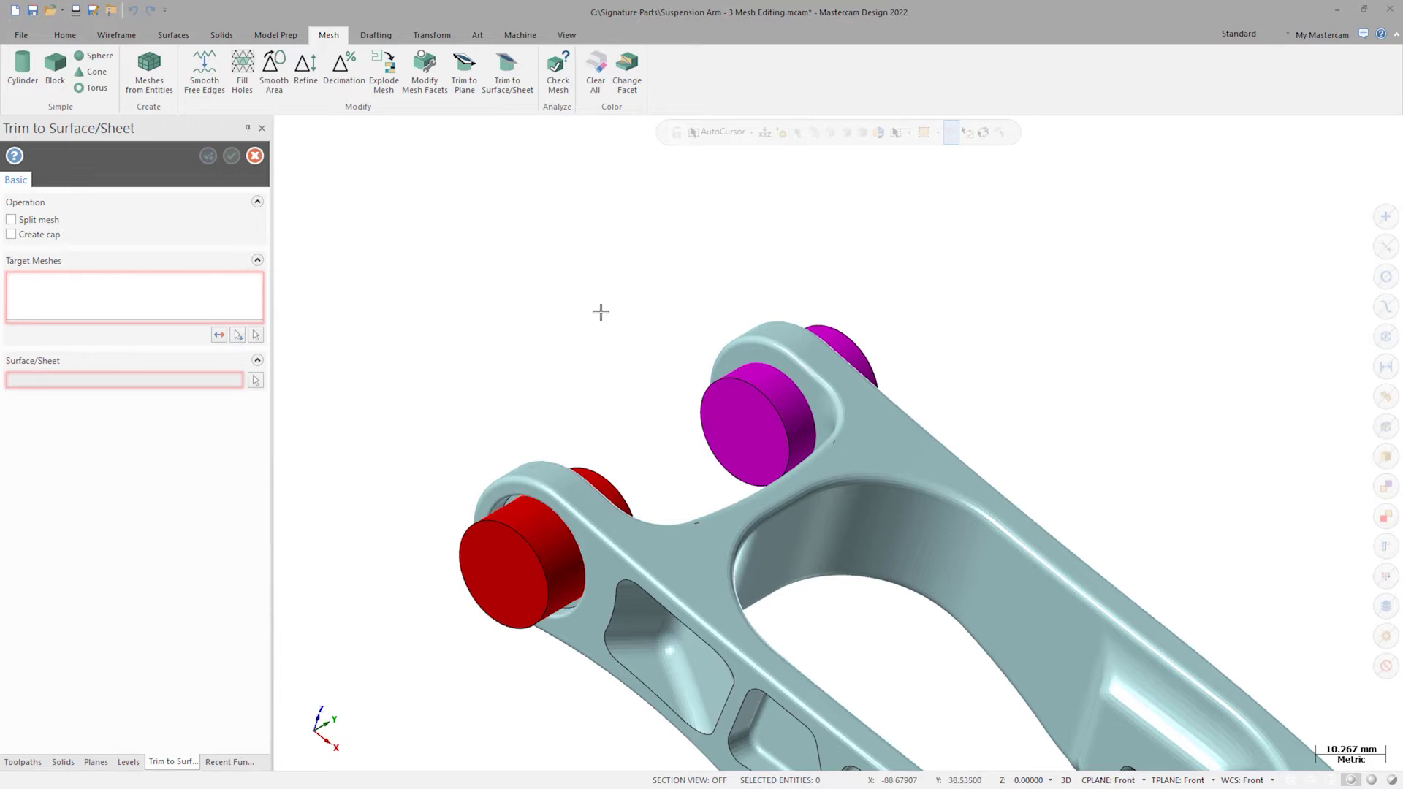
left_click(950, 415)
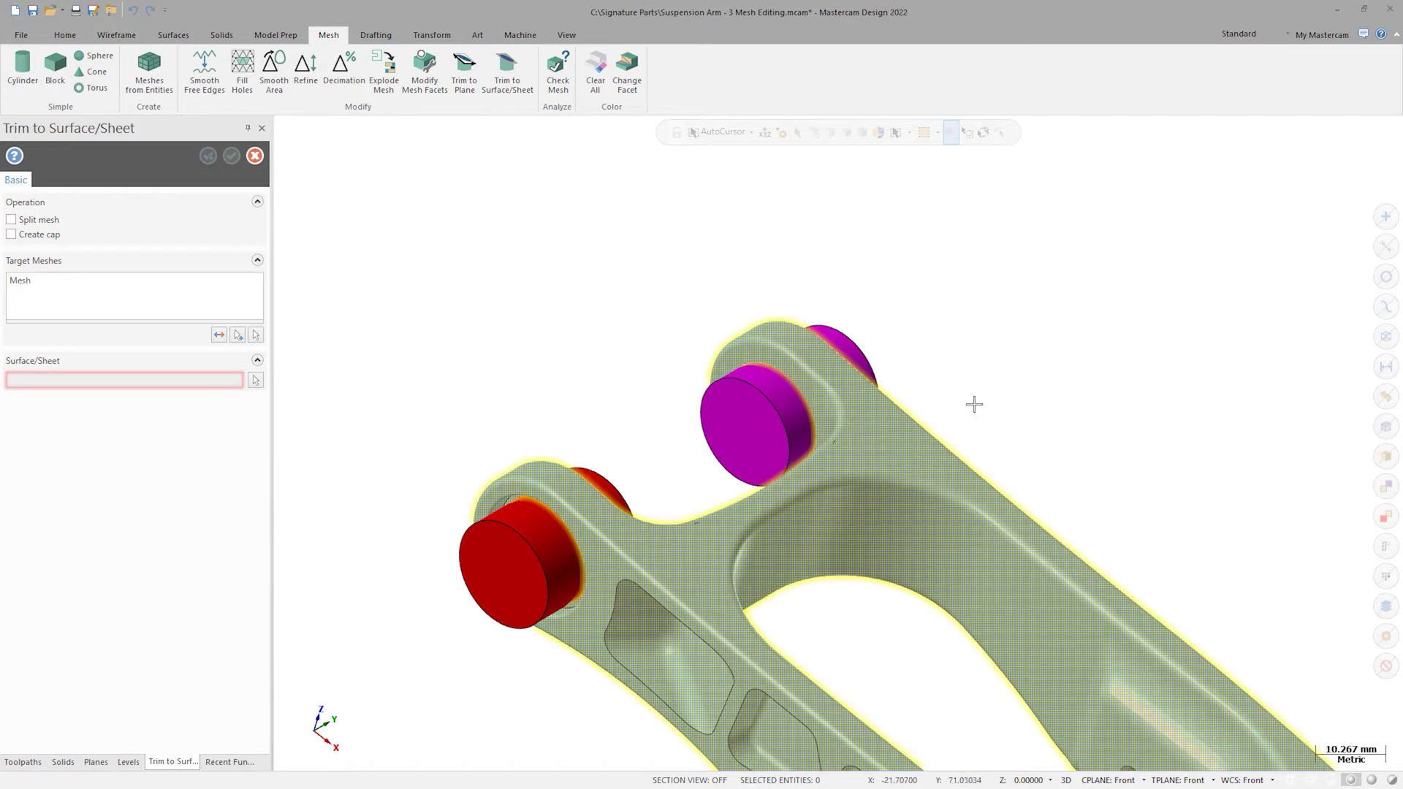
left_click(762, 404)
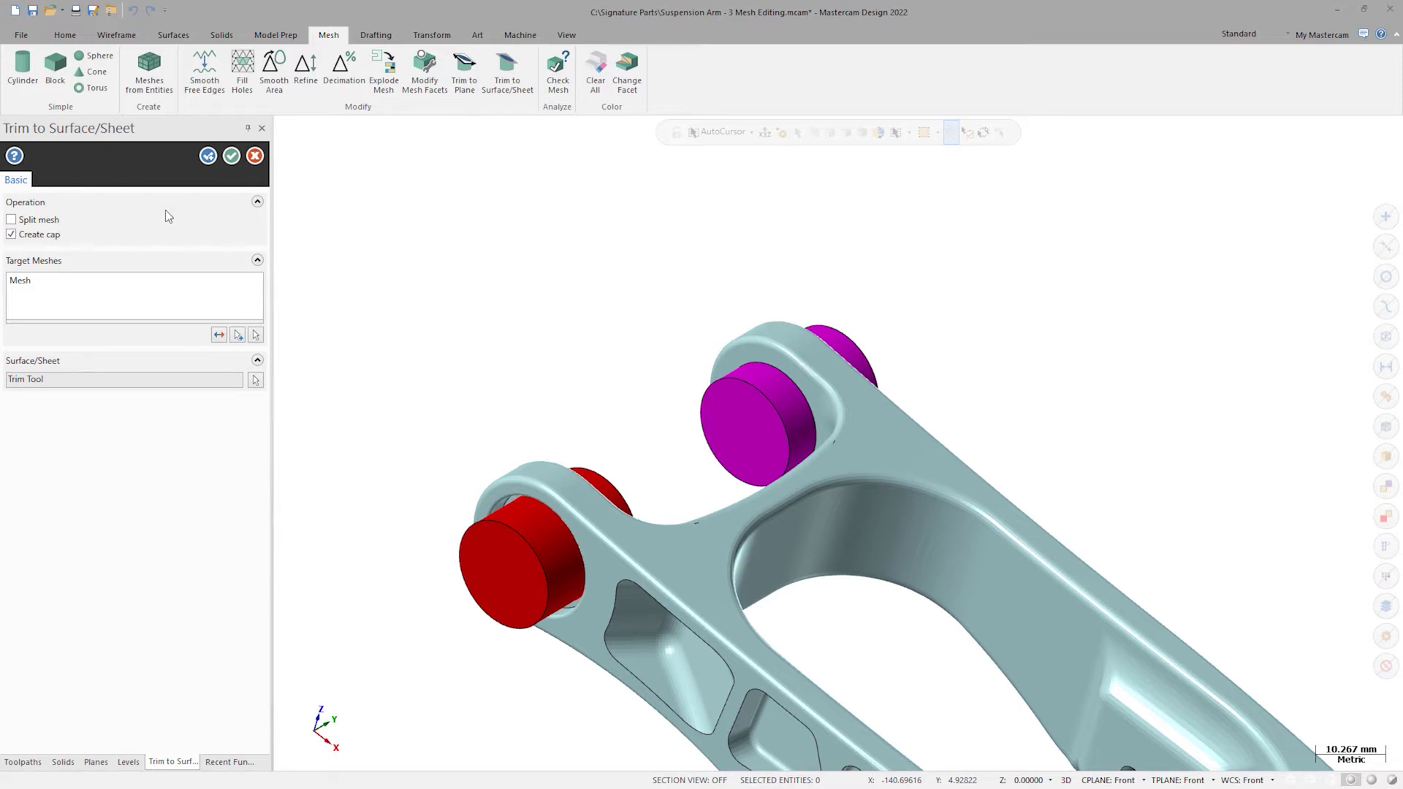
left_click(231, 156)
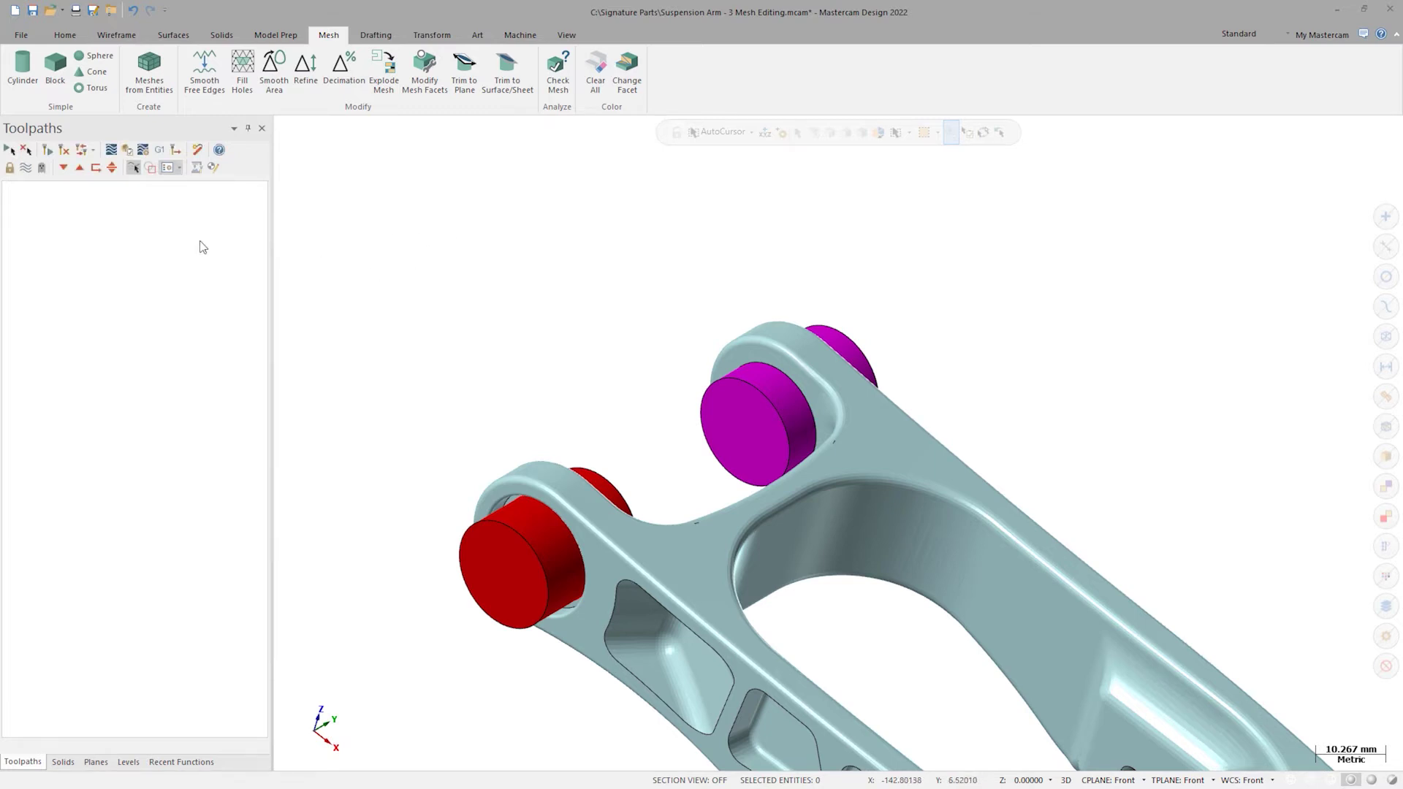
Step: Make the Suspension Arm level current, hide the Cylinder for Trim level and examine the far lug's trimmed bore
left_click(128, 762)
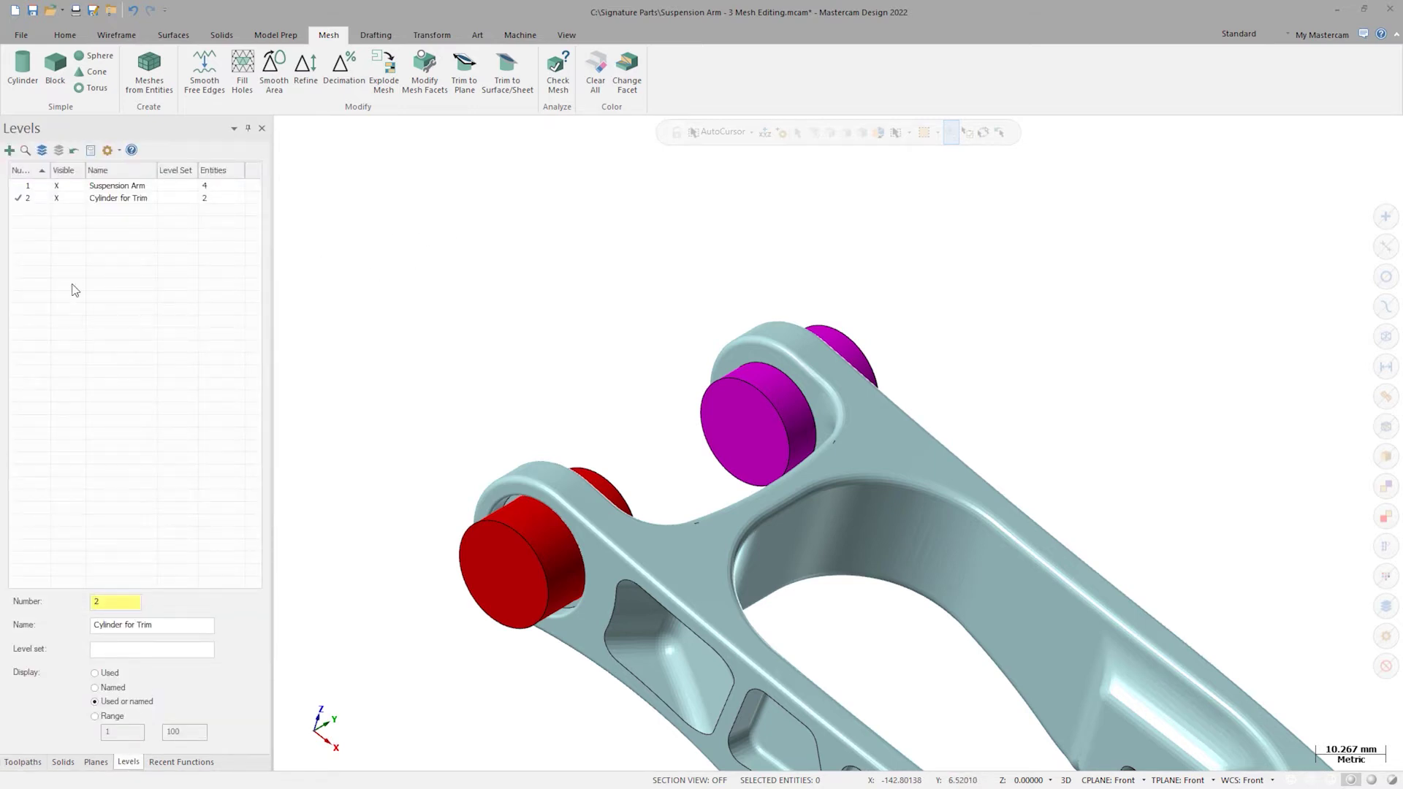
left_click(26, 188)
left_click(57, 199)
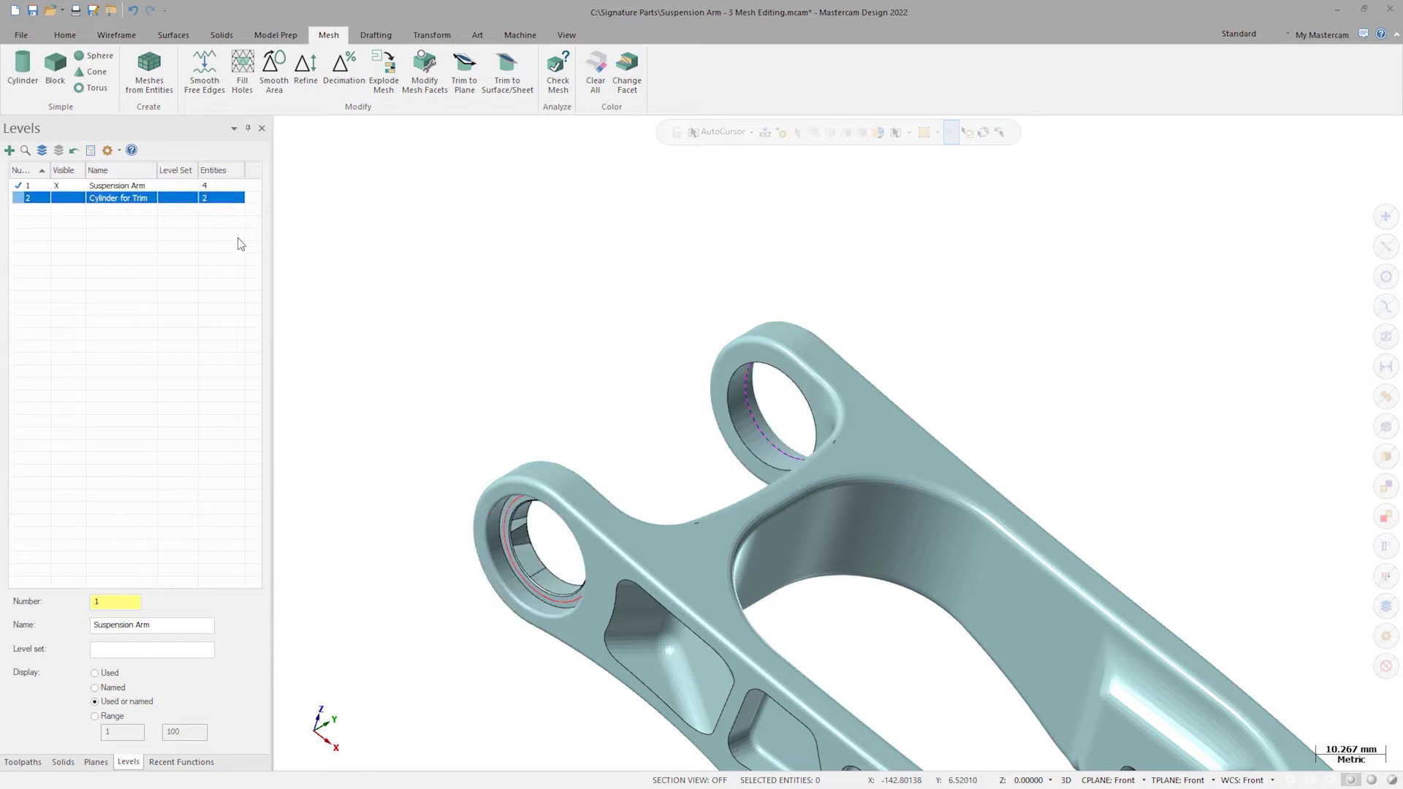
scroll(552, 290, "up", 3)
scroll(552, 291, "up", 8)
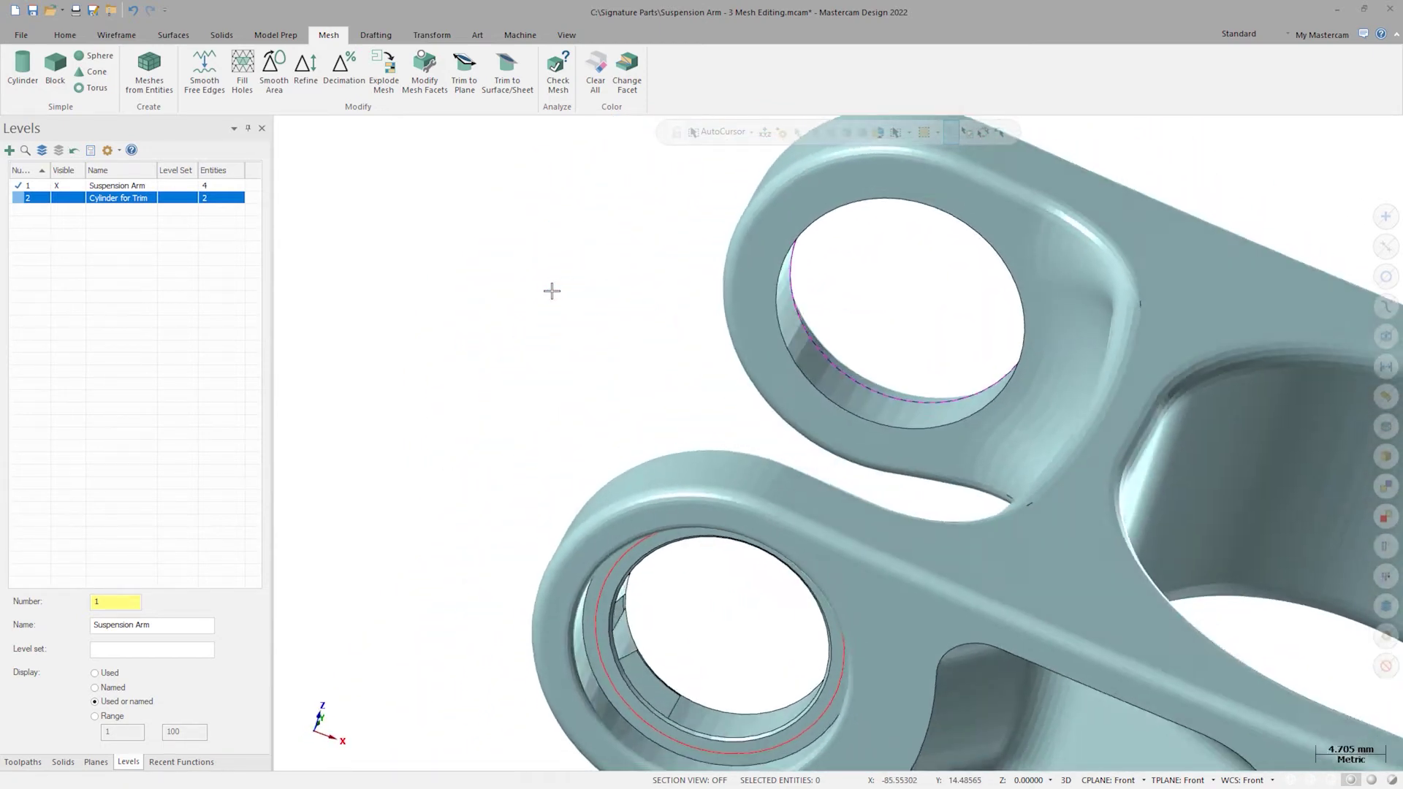
middle_click_drag(551, 291, 552, 291)
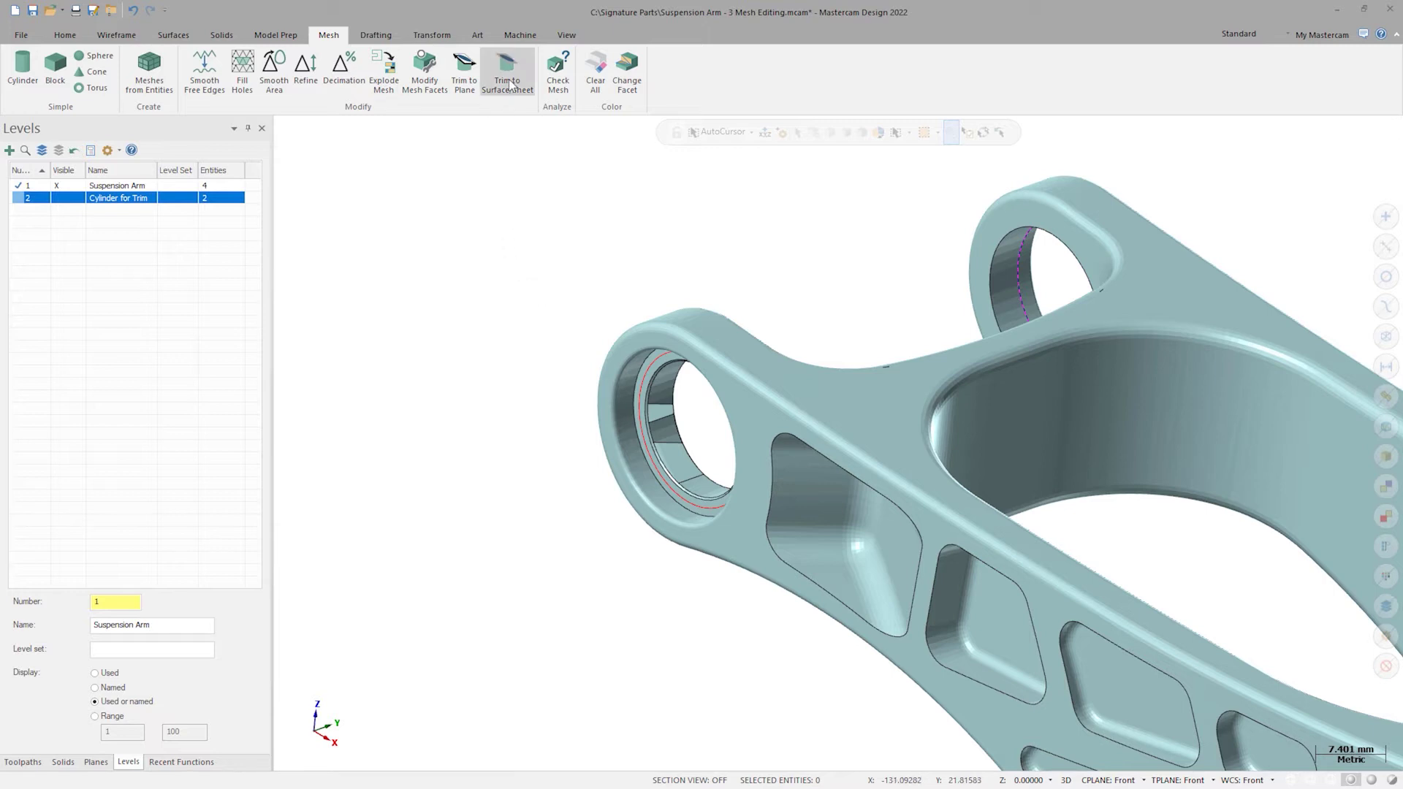
Step: Show the Cylinder for Trim level and trim the arm mesh to the red cylinder in the near lug without creating a cap
left_click(63, 198)
left_click(507, 71)
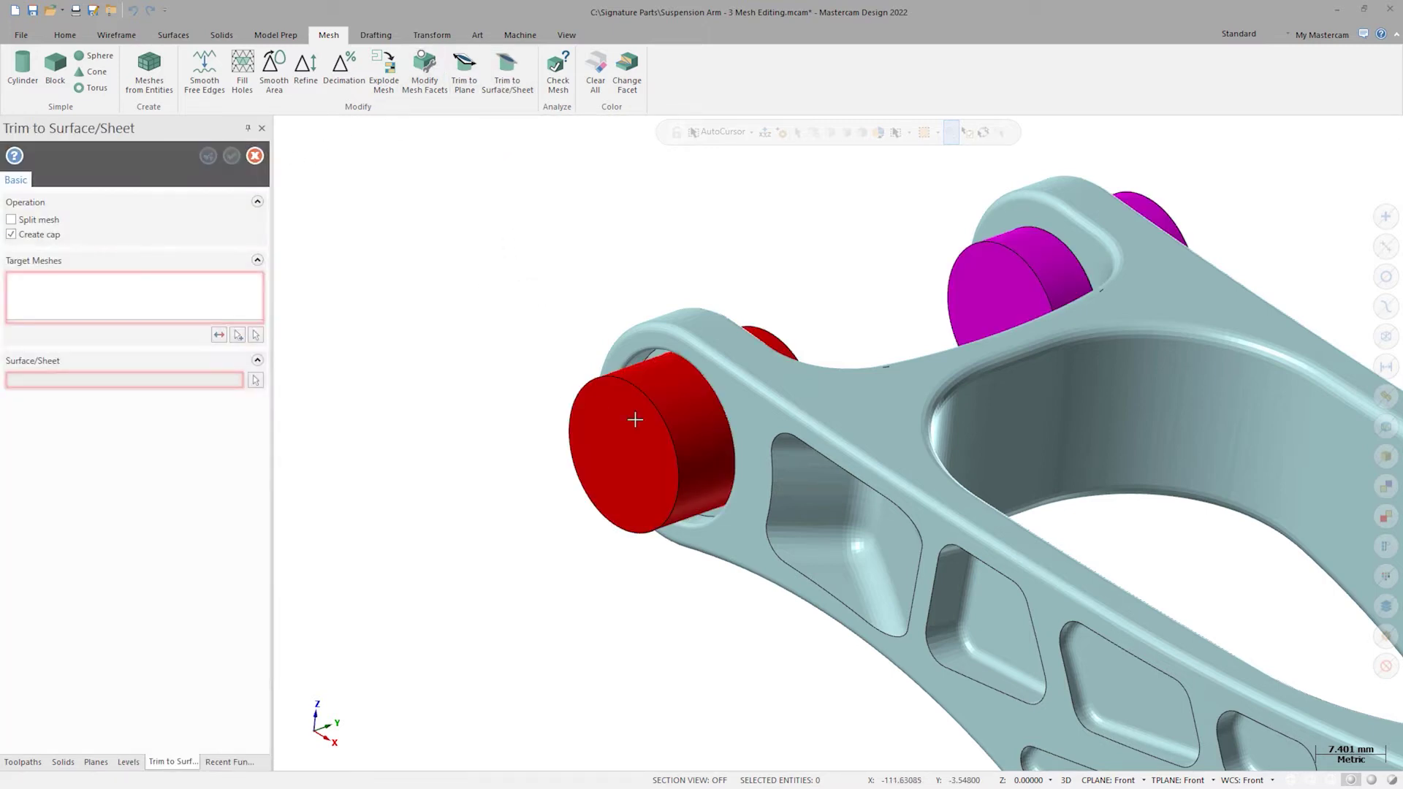
left_click(781, 455)
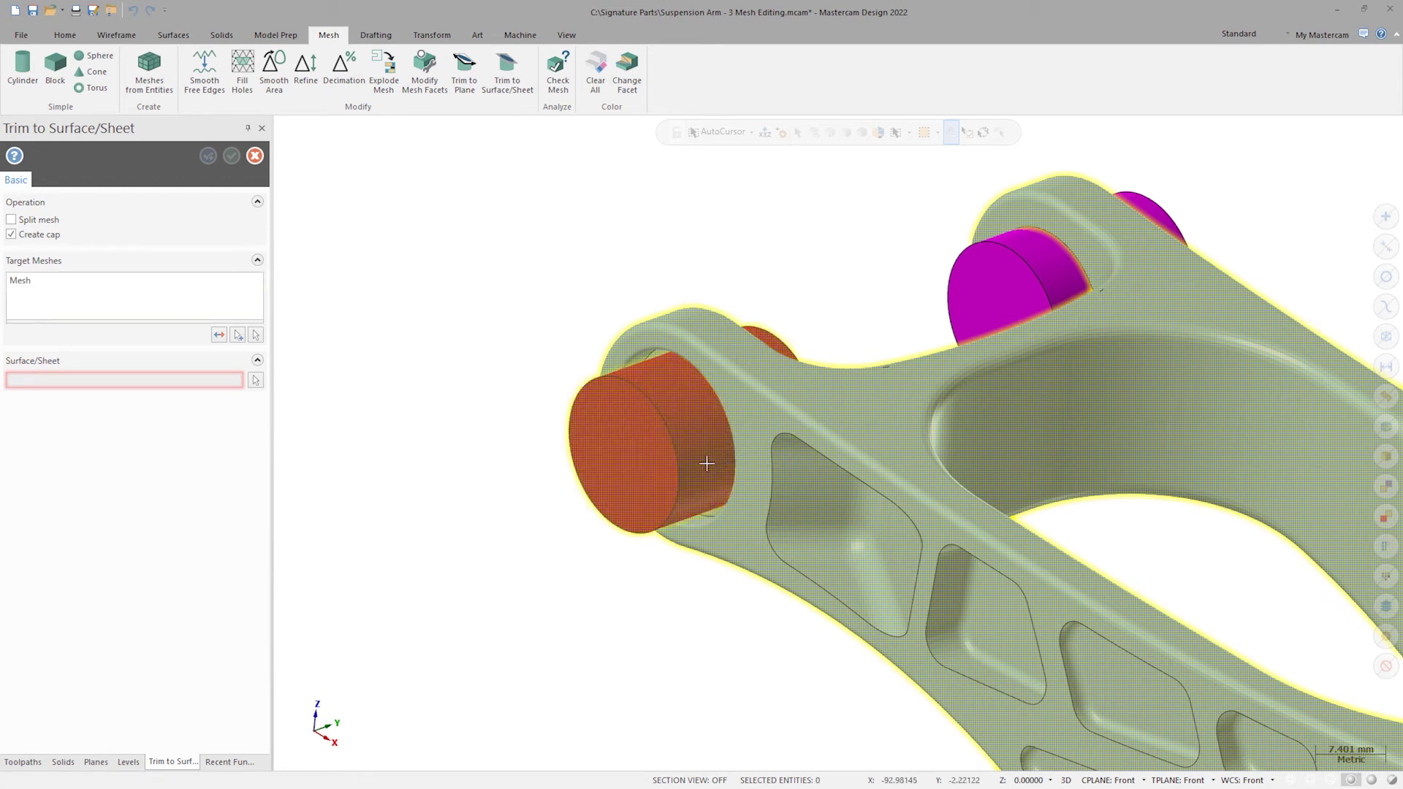
left_click(652, 448)
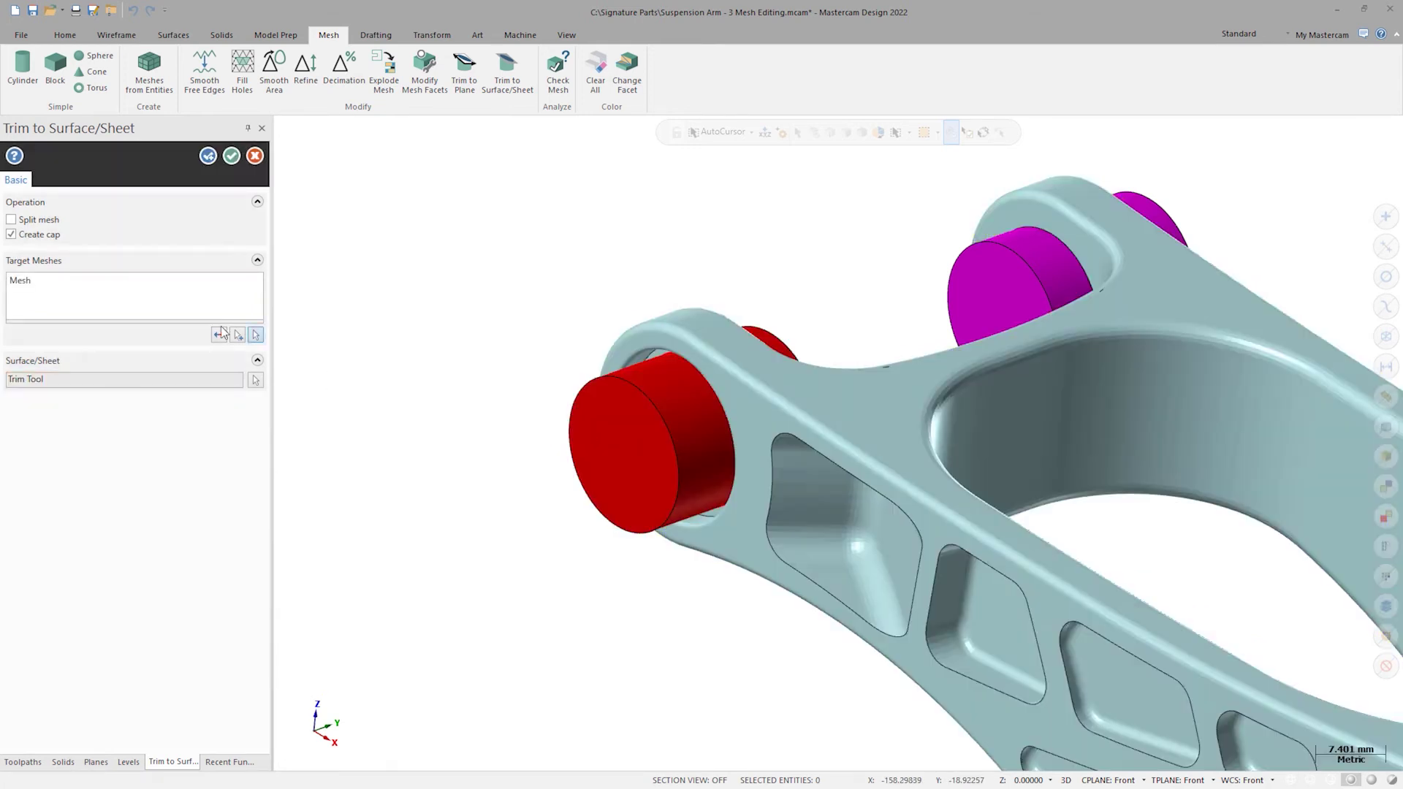
left_click(11, 234)
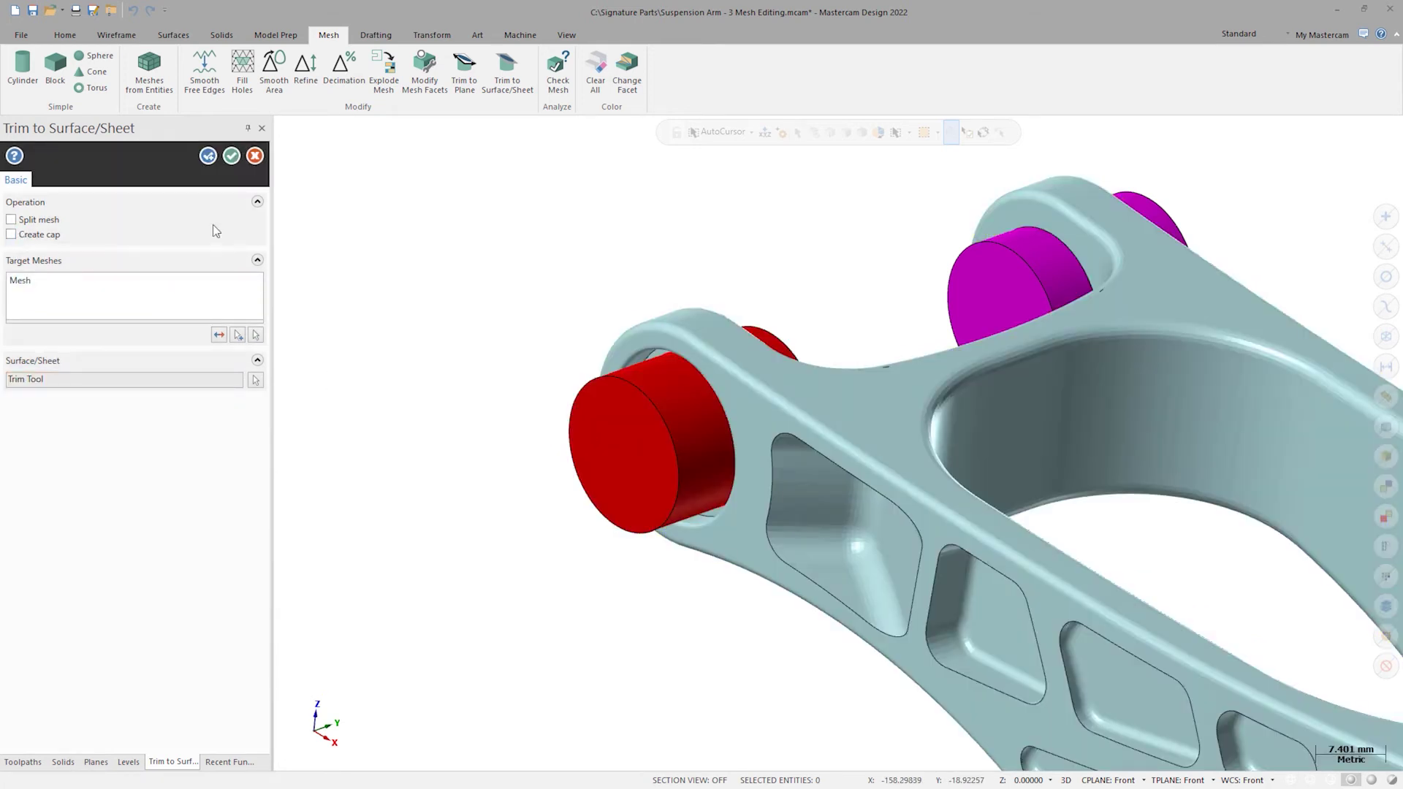
left_click(231, 157)
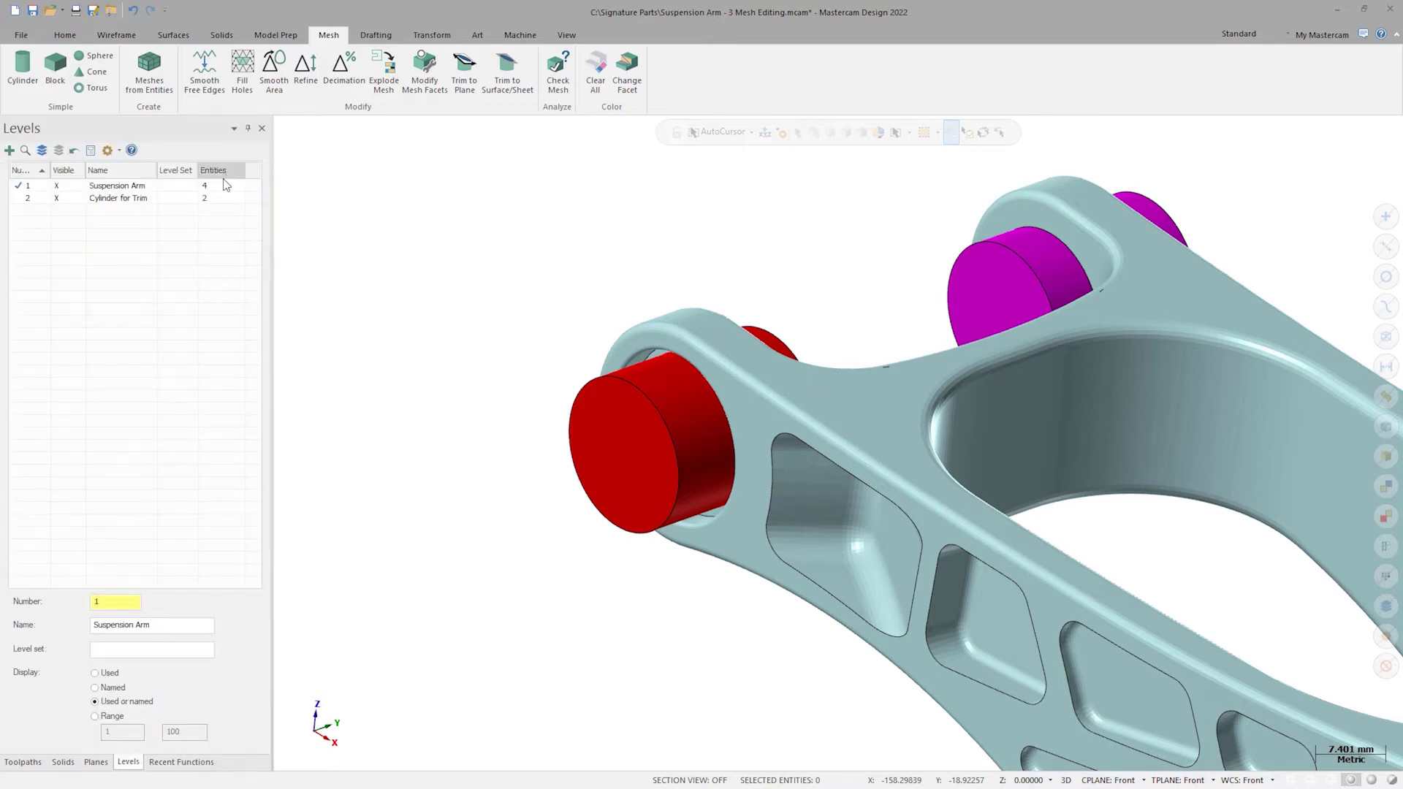
Step: Hide the Cylinder for Trim level and examine the uncapped trim in the near lug's bore
left_click(58, 198)
scroll(474, 251, "up", 5)
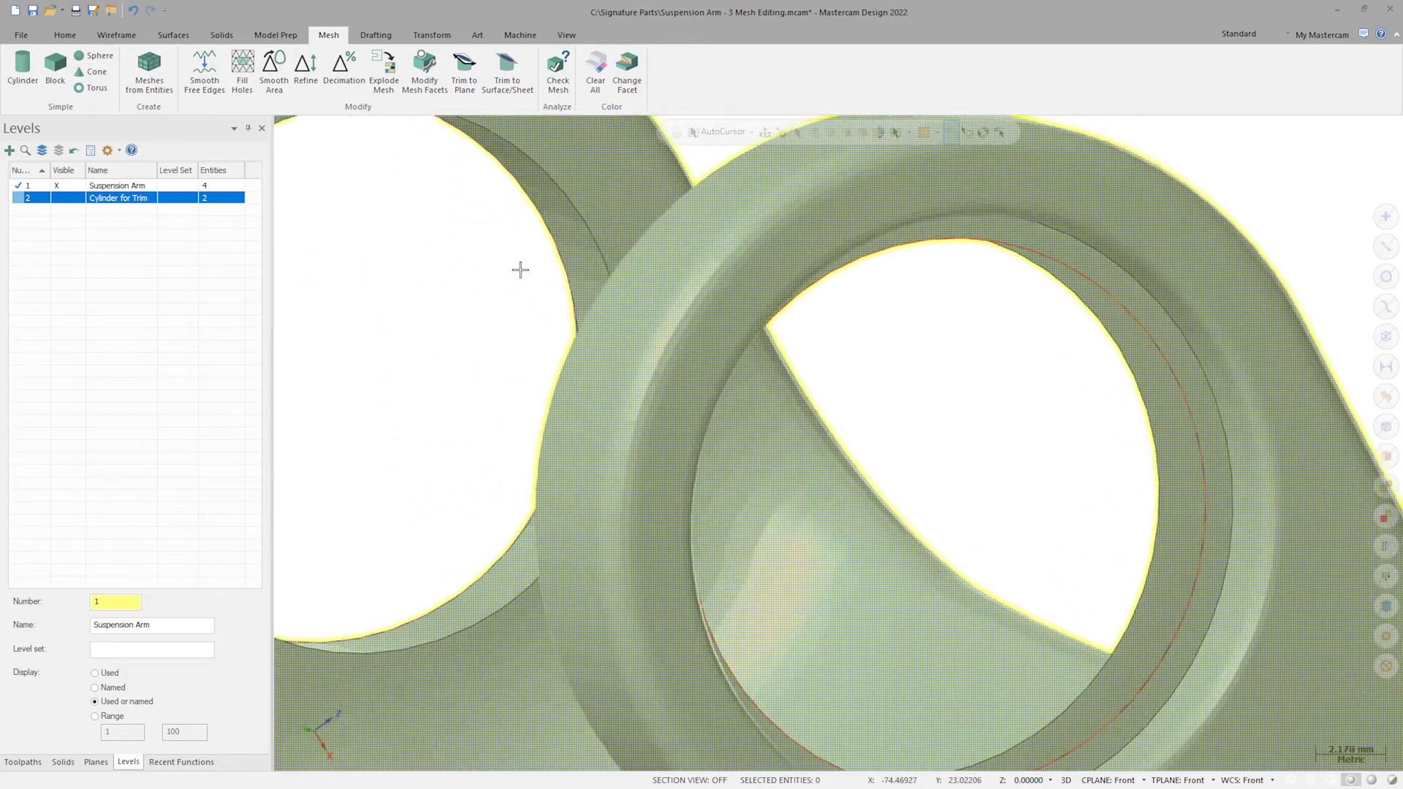
middle_click_drag(519, 269, 520, 269)
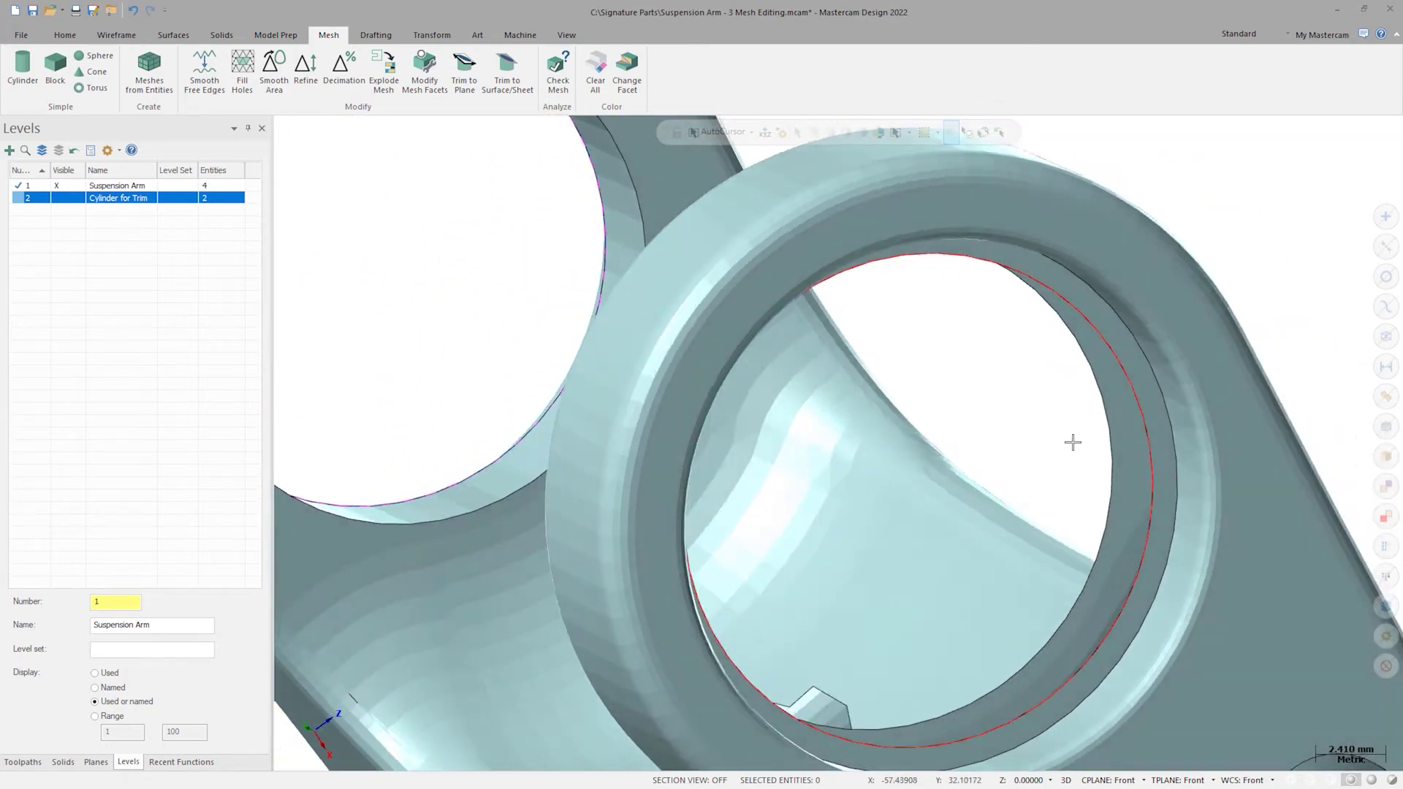
Step: Create a draft surface from the red circular edge in the near lug's bore, 4.0 mm long towards the opposite side
scroll(1060, 444, "down", 4)
middle_click_drag(1053, 445, 570, 371)
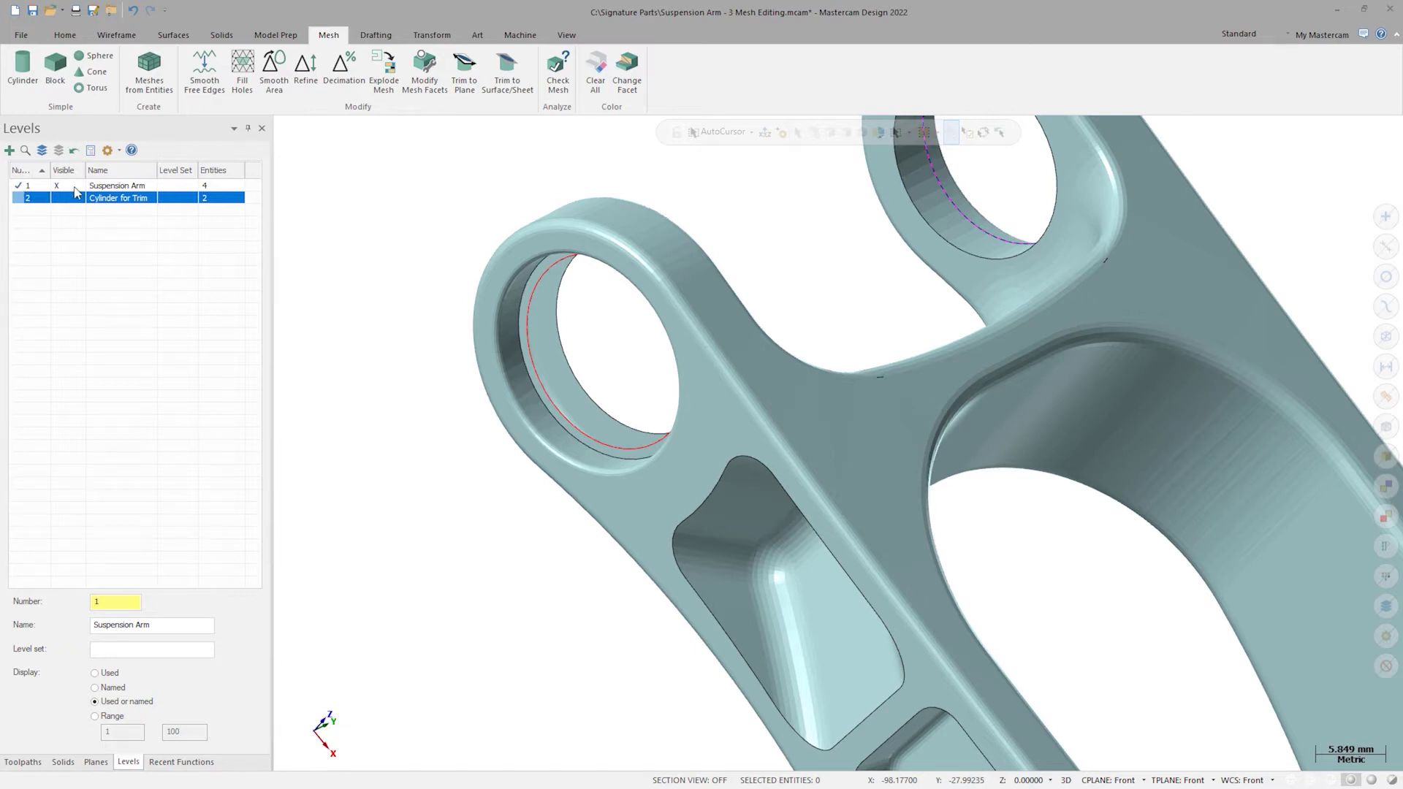
left_click(171, 37)
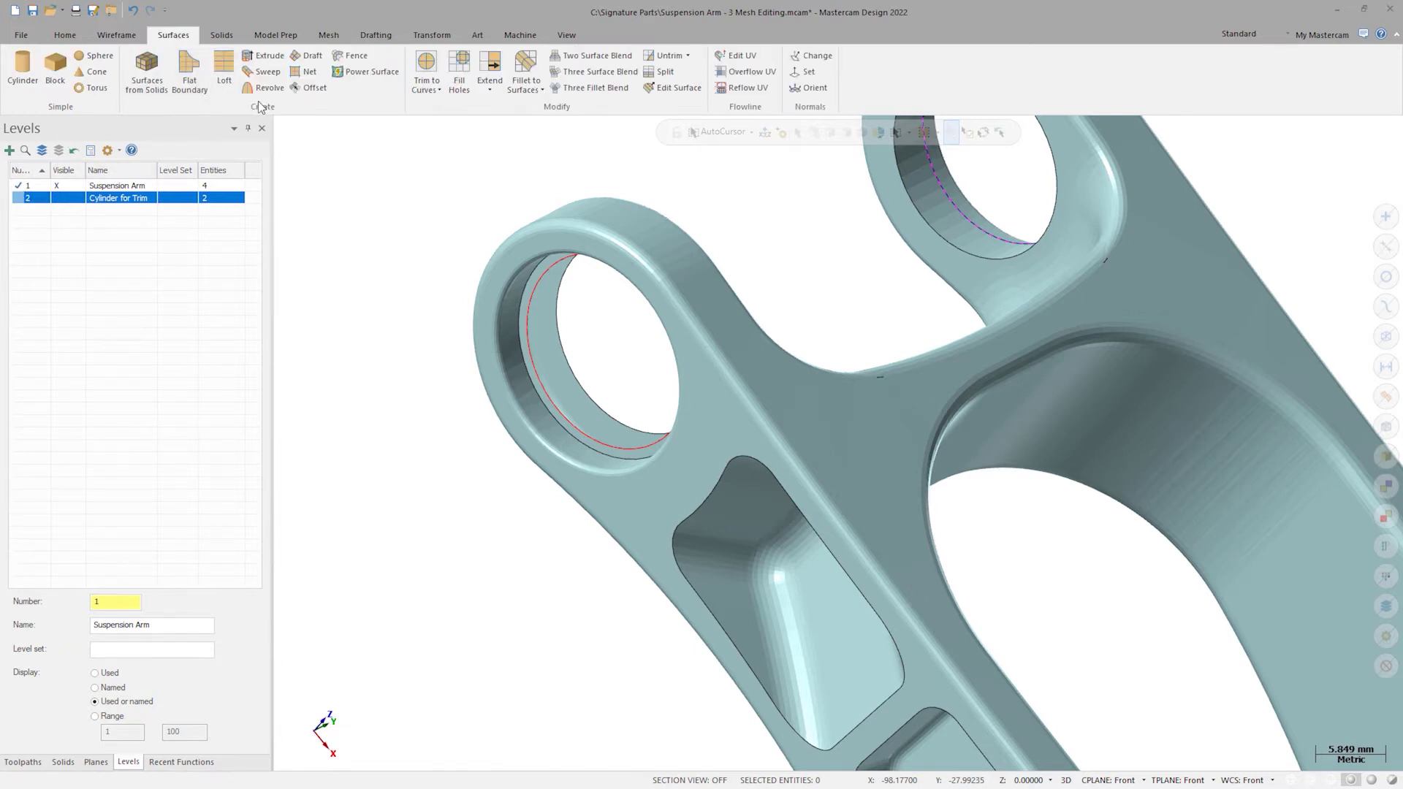
left_click(308, 57)
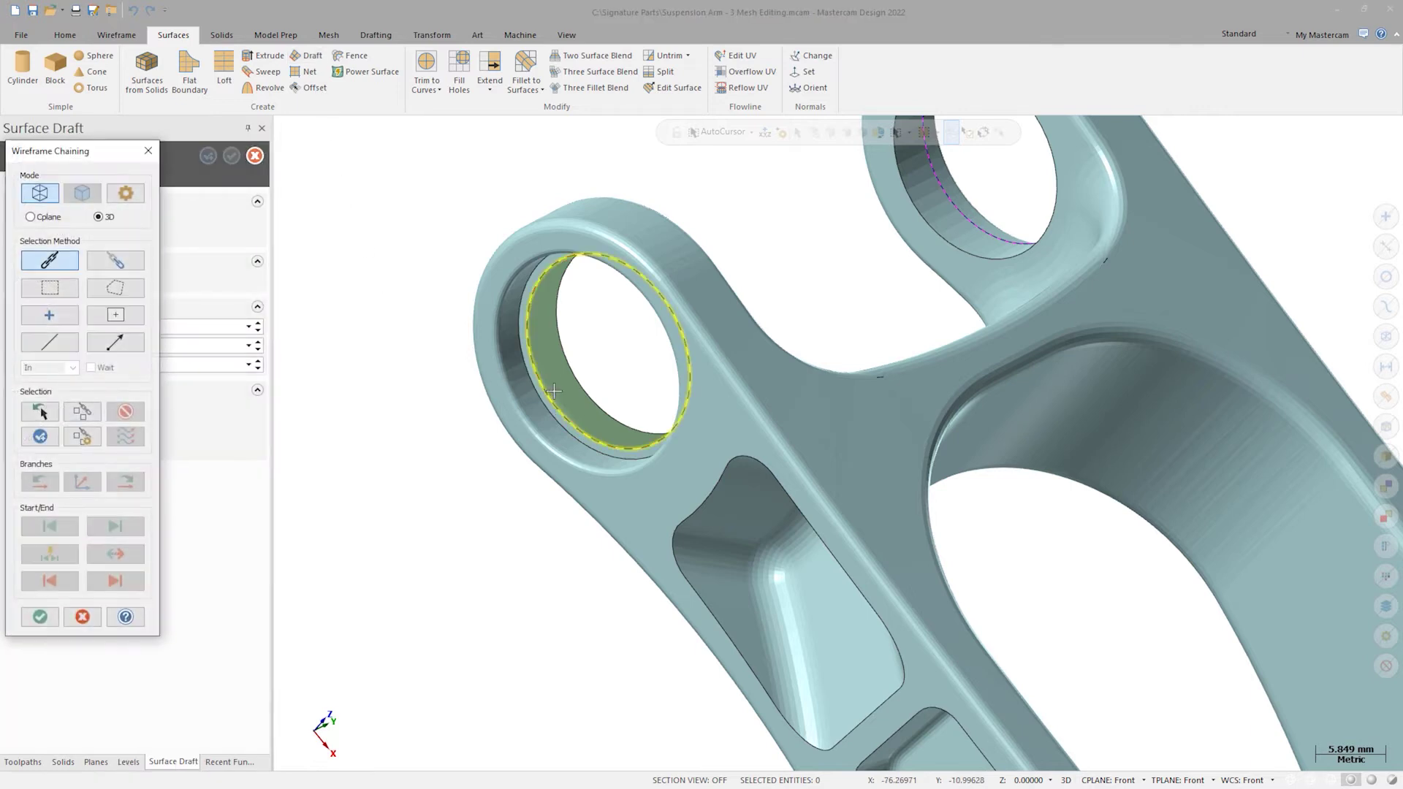
left_click(552, 393)
left_click(40, 617)
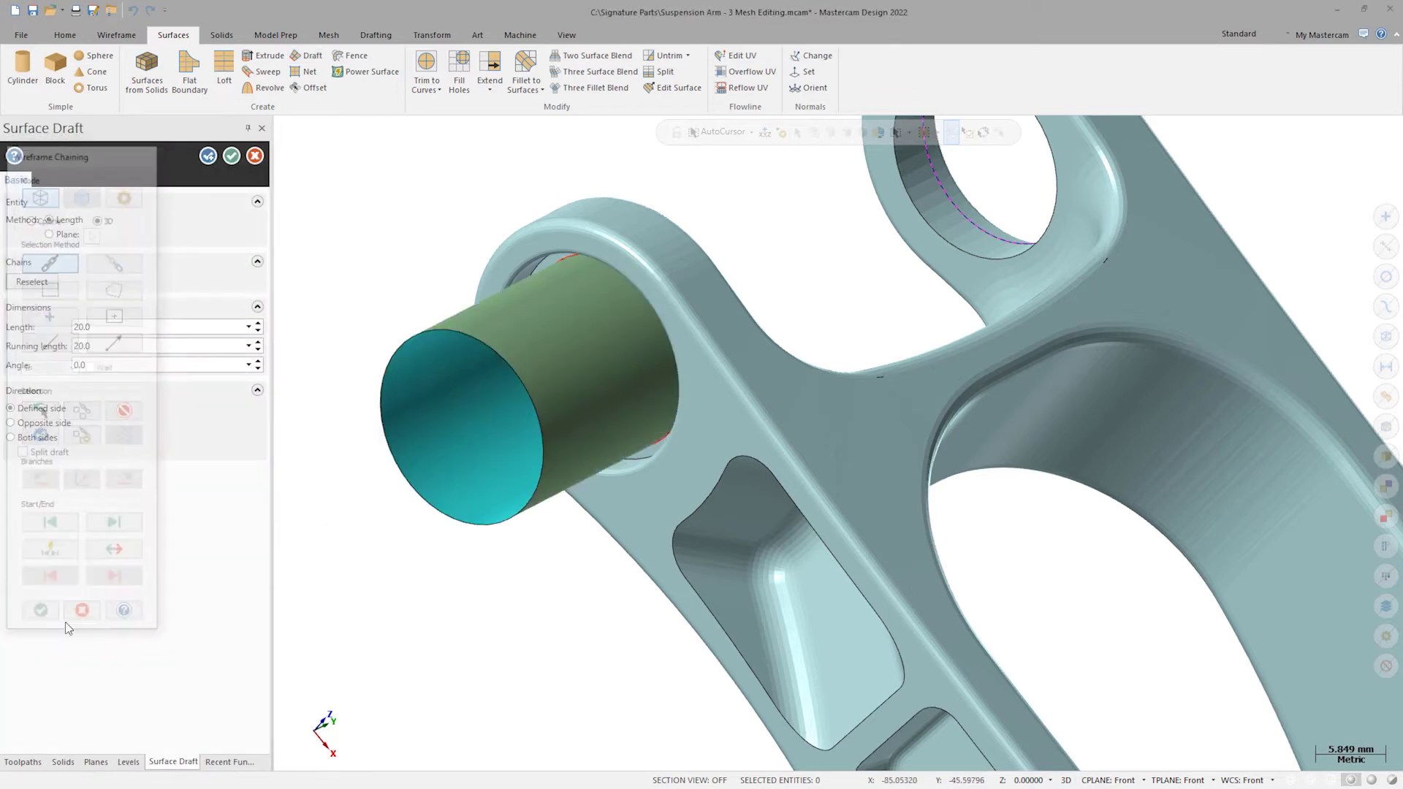
left_click(125, 324)
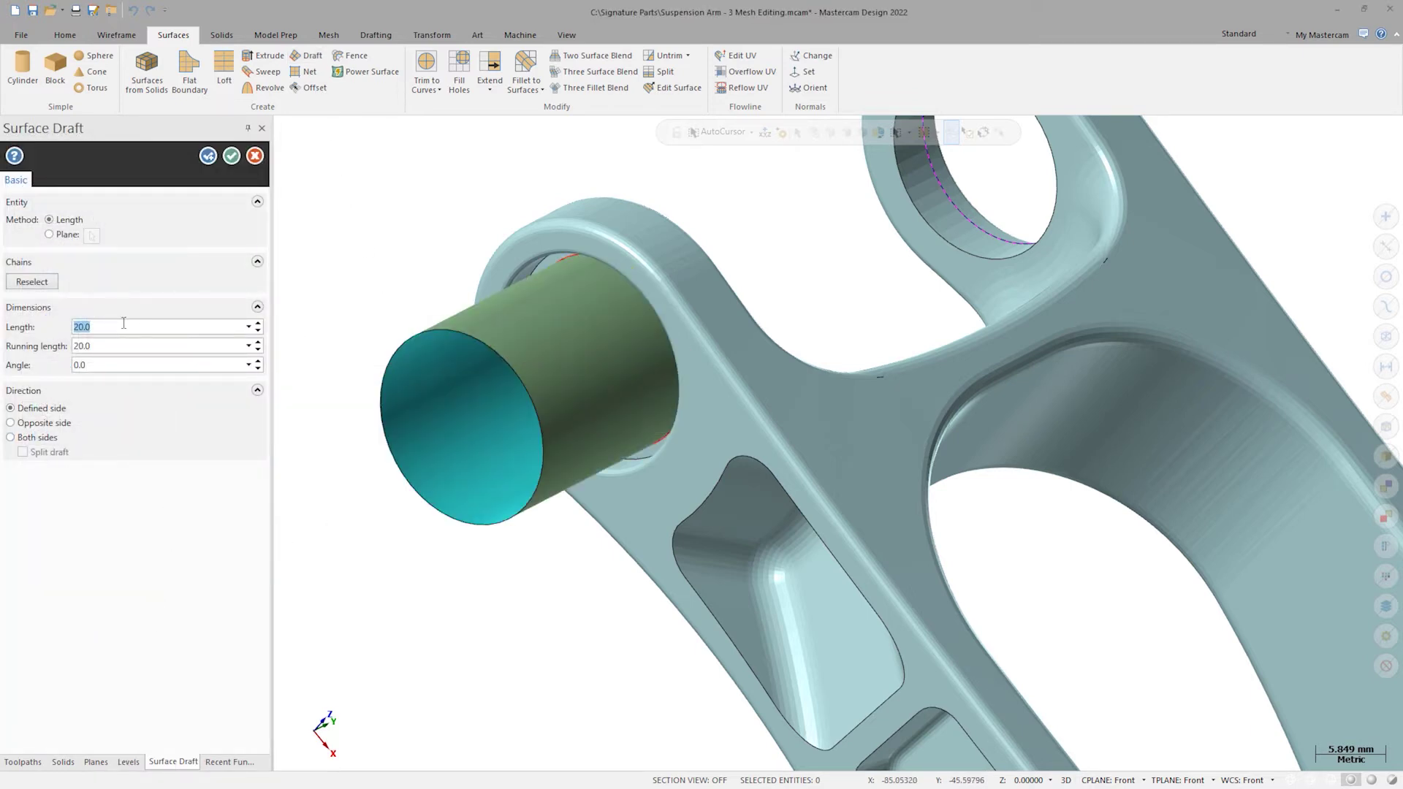
key("Return")
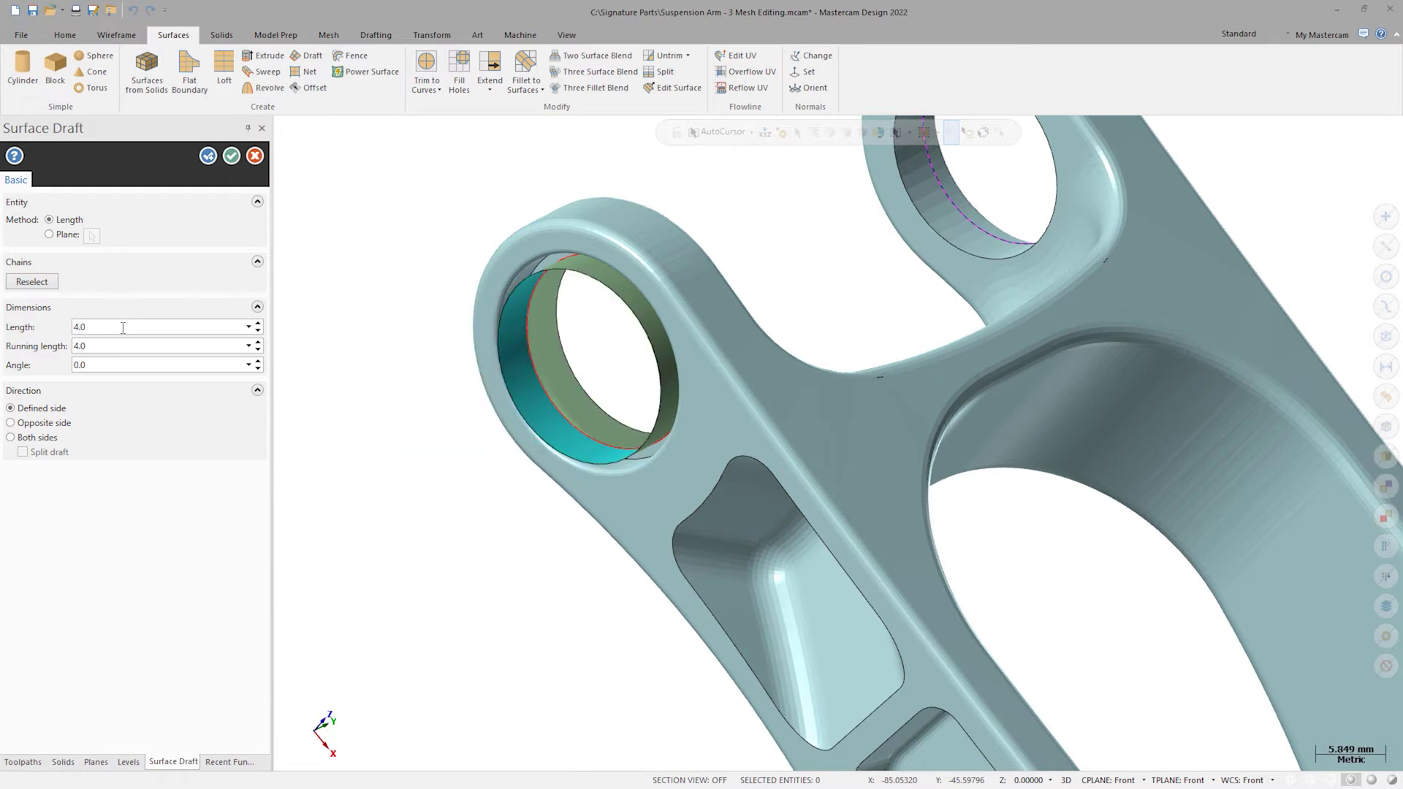
left_click(14, 424)
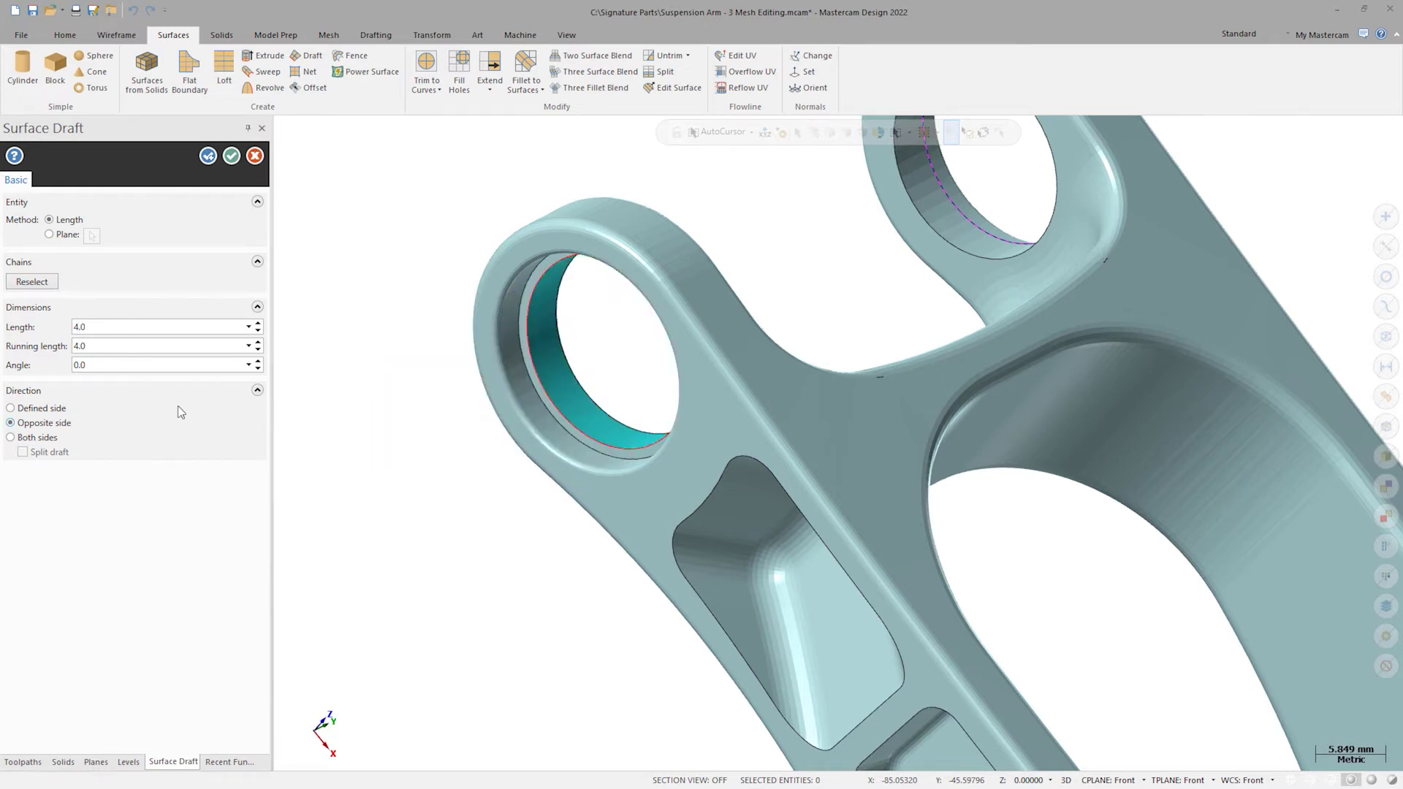
left_click(236, 157)
middle_click_drag(320, 204, 322, 212)
Step: Combine the suspension arm mesh and the new draft surface into a single mesh, deleting the original entities
left_click(327, 37)
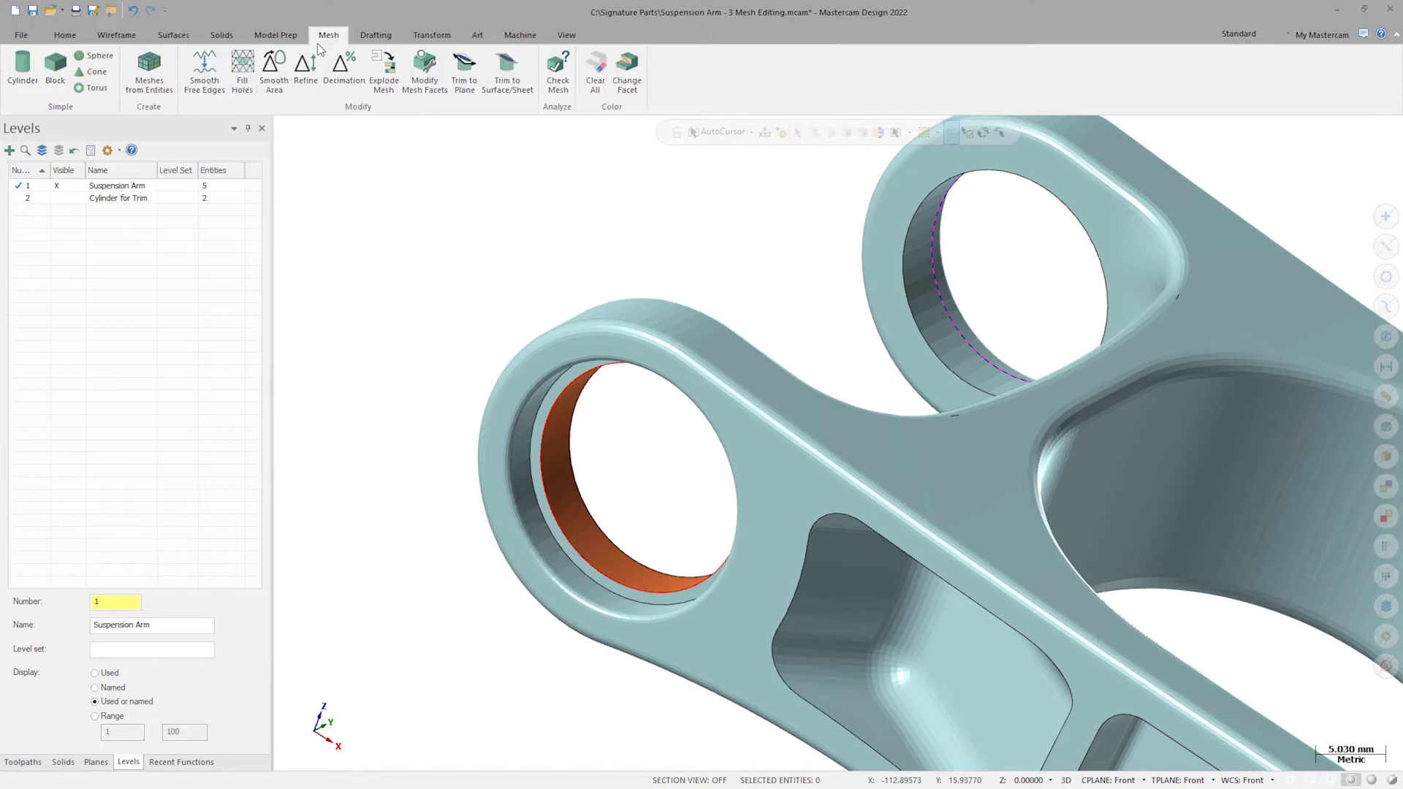
left_click(146, 72)
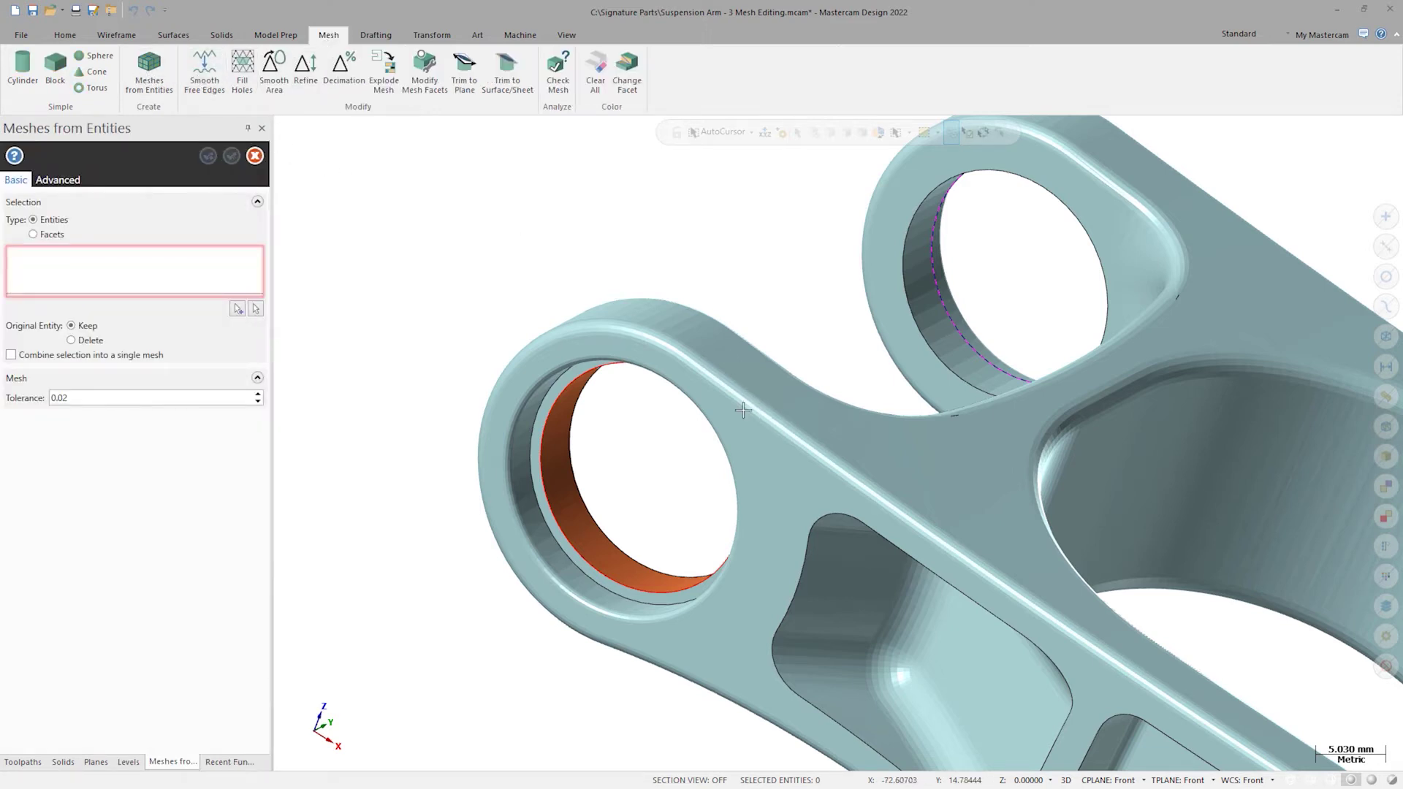
left_click(238, 308)
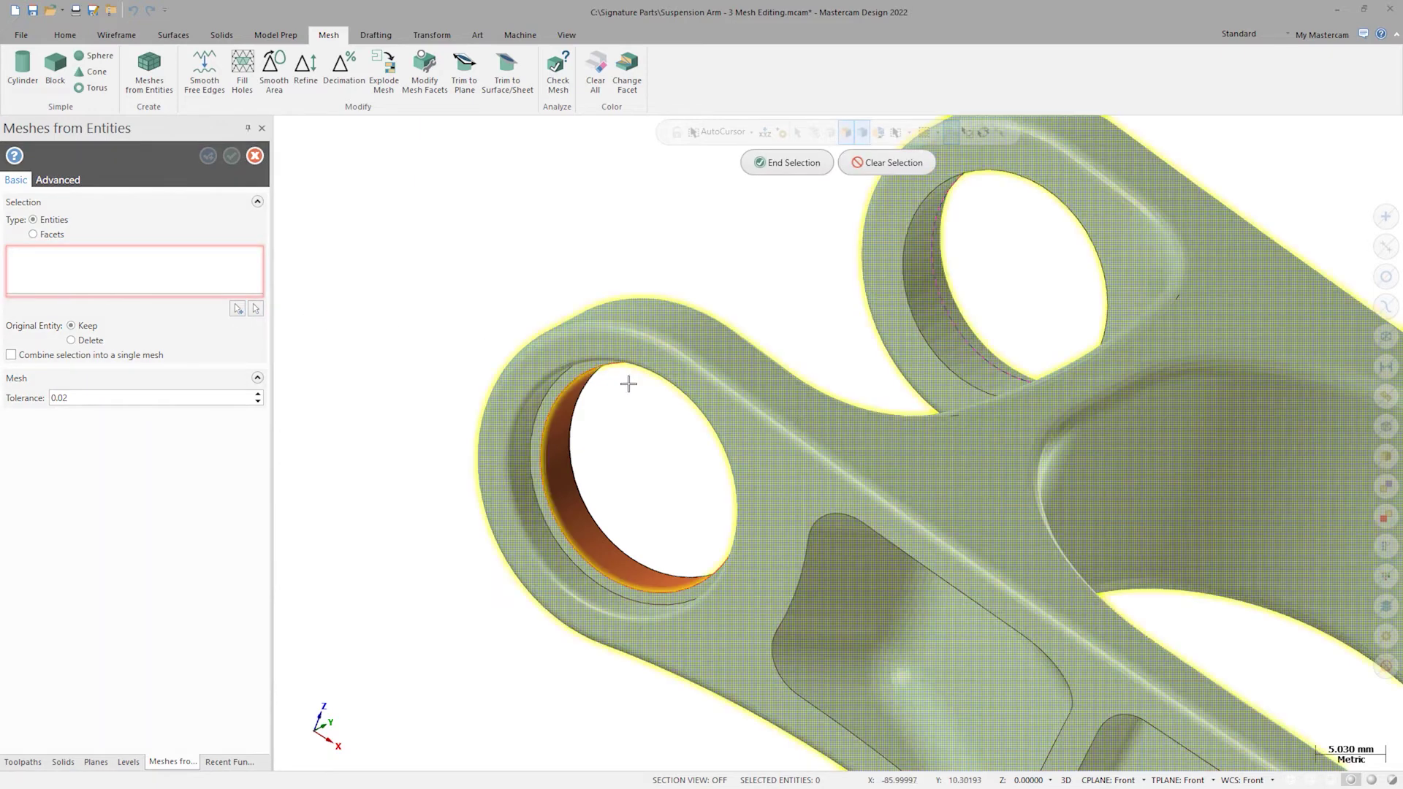
left_click(629, 383)
left_click(559, 454)
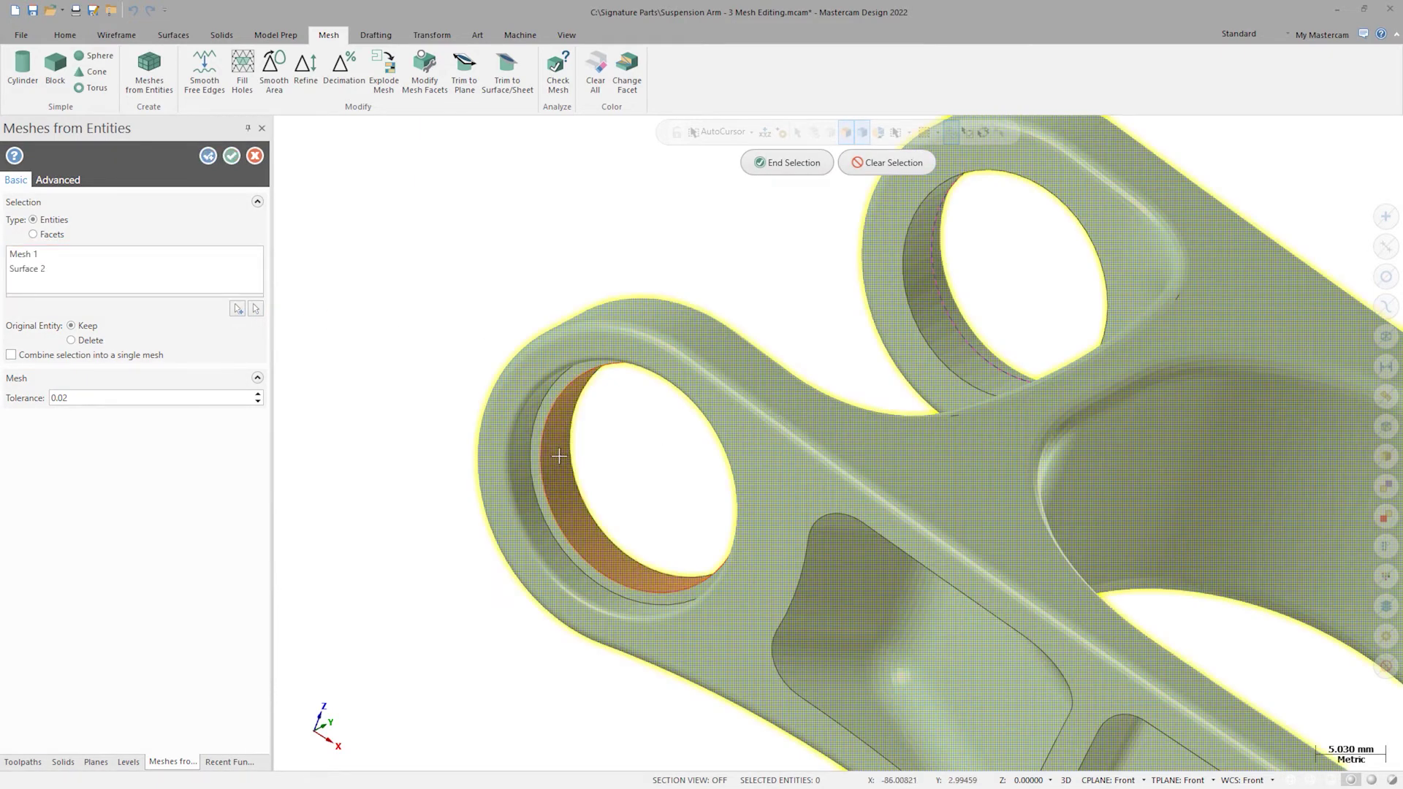
left_click(763, 163)
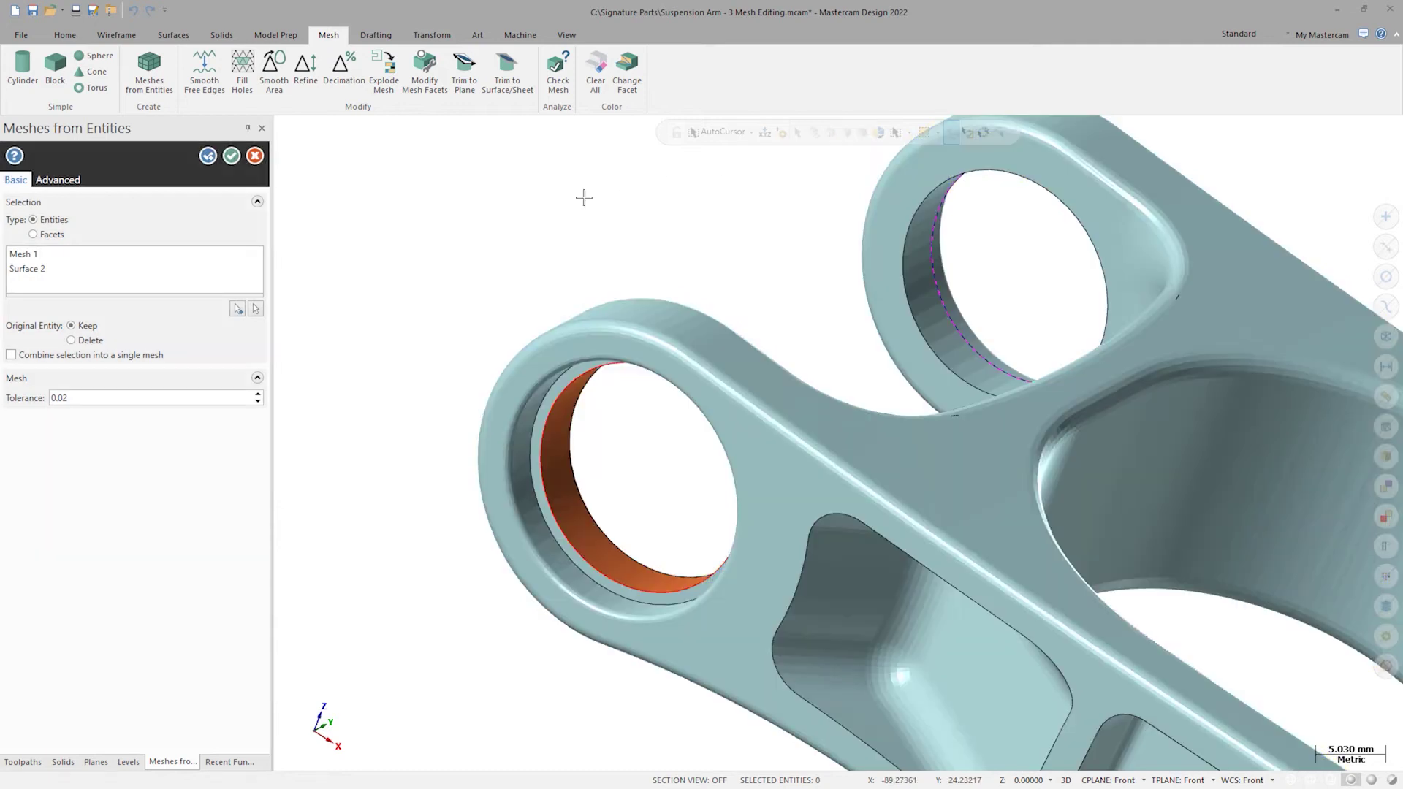
left_click(20, 358)
left_click(88, 340)
left_click(233, 156)
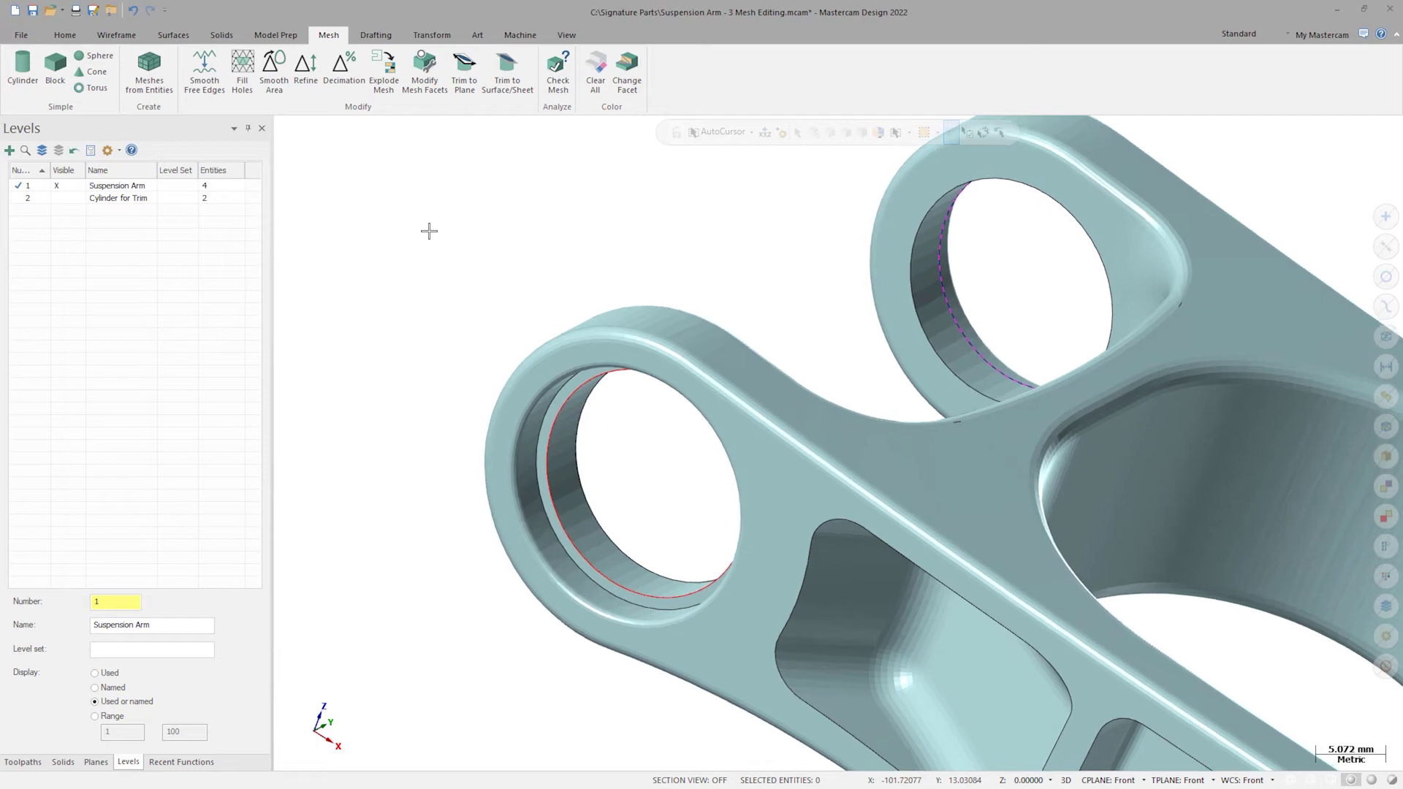
Step: Examine the near lug's bore wall from several angles and select the arm mesh to check that they are joined
key("alt+Up")
key("alt+Up")
key("alt+Up")
key("alt+Up")
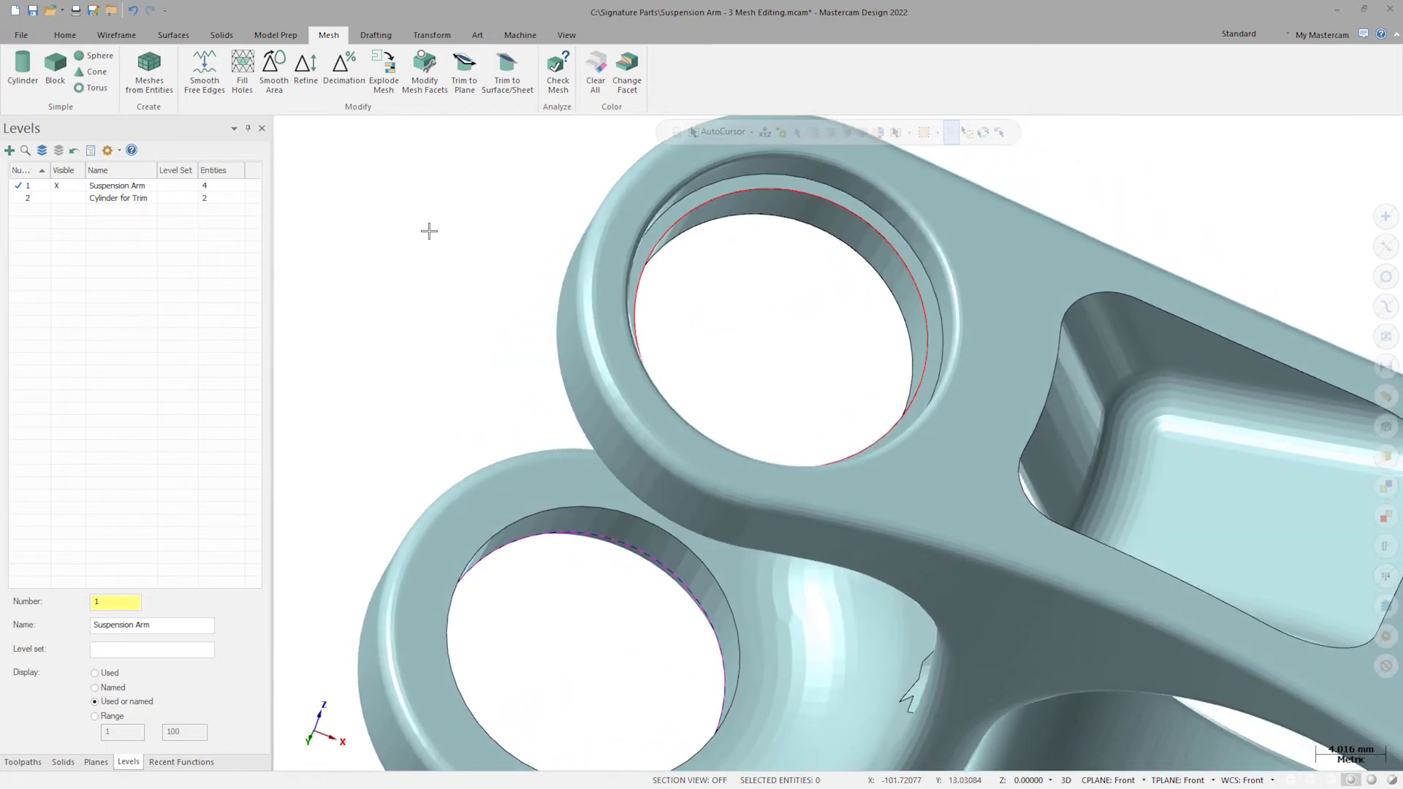
left_click(947, 252)
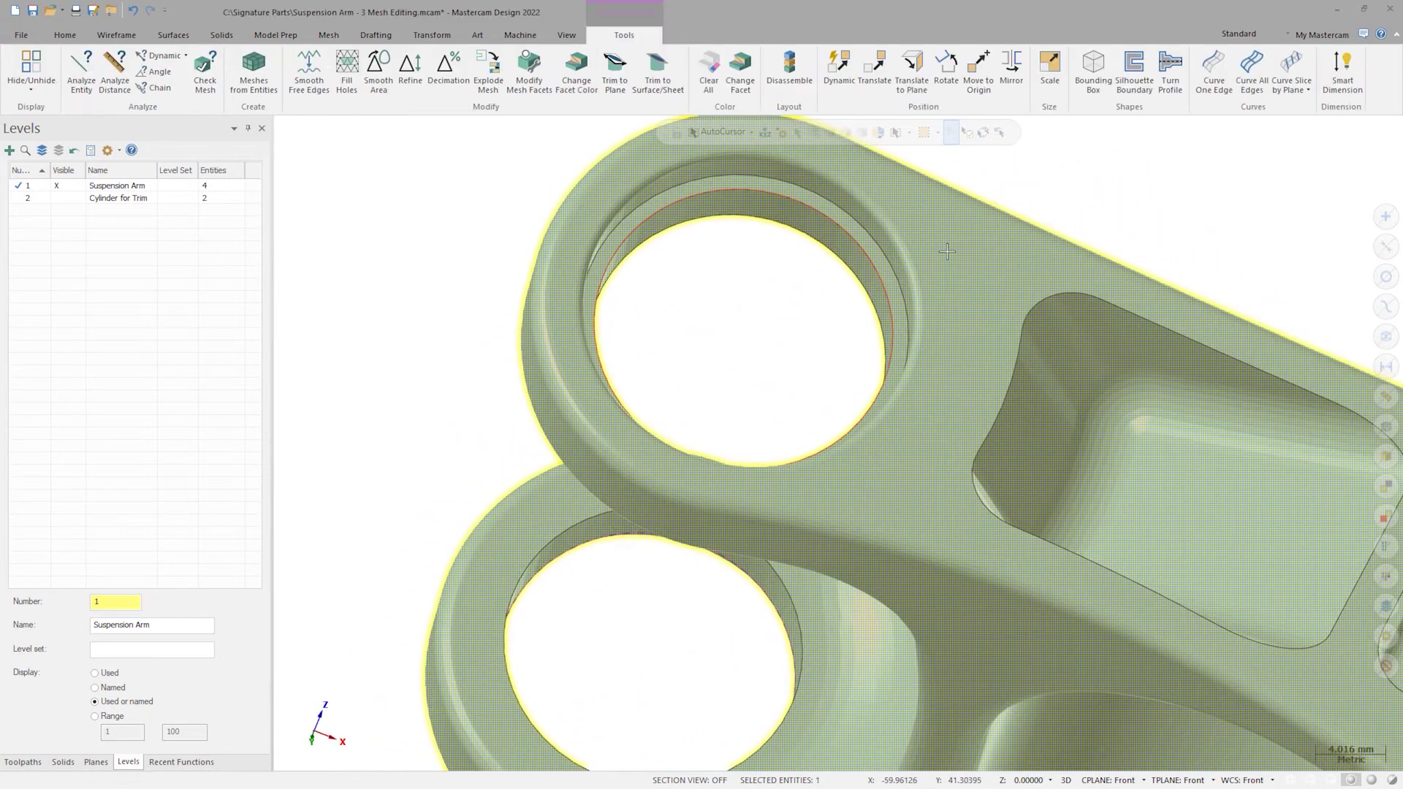
scroll(354, 270, "down", 2)
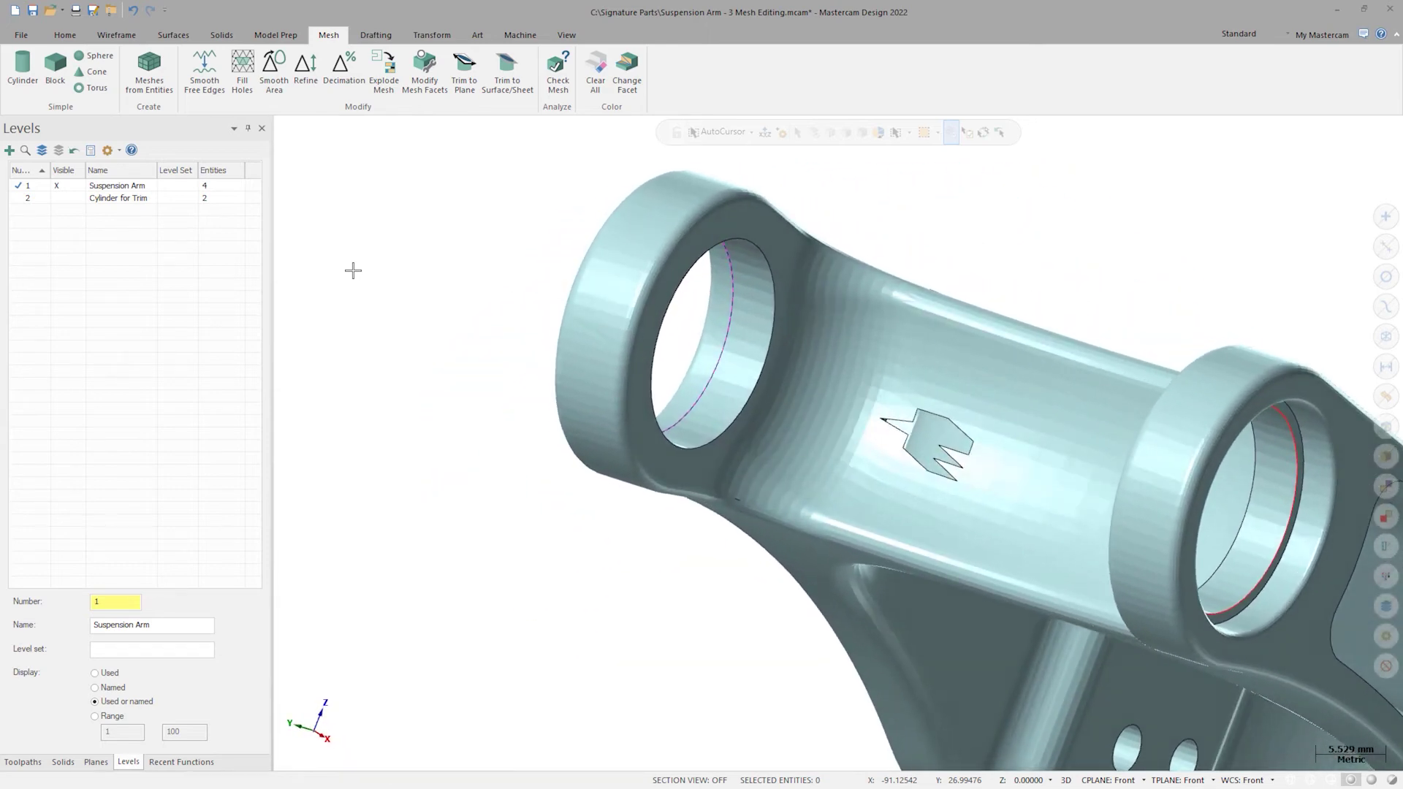
Step: Start a Repair with Modify Mesh Facets and brush-select the facets surrounding the jagged hole between the two lugs
scroll(353, 270, "up", 5)
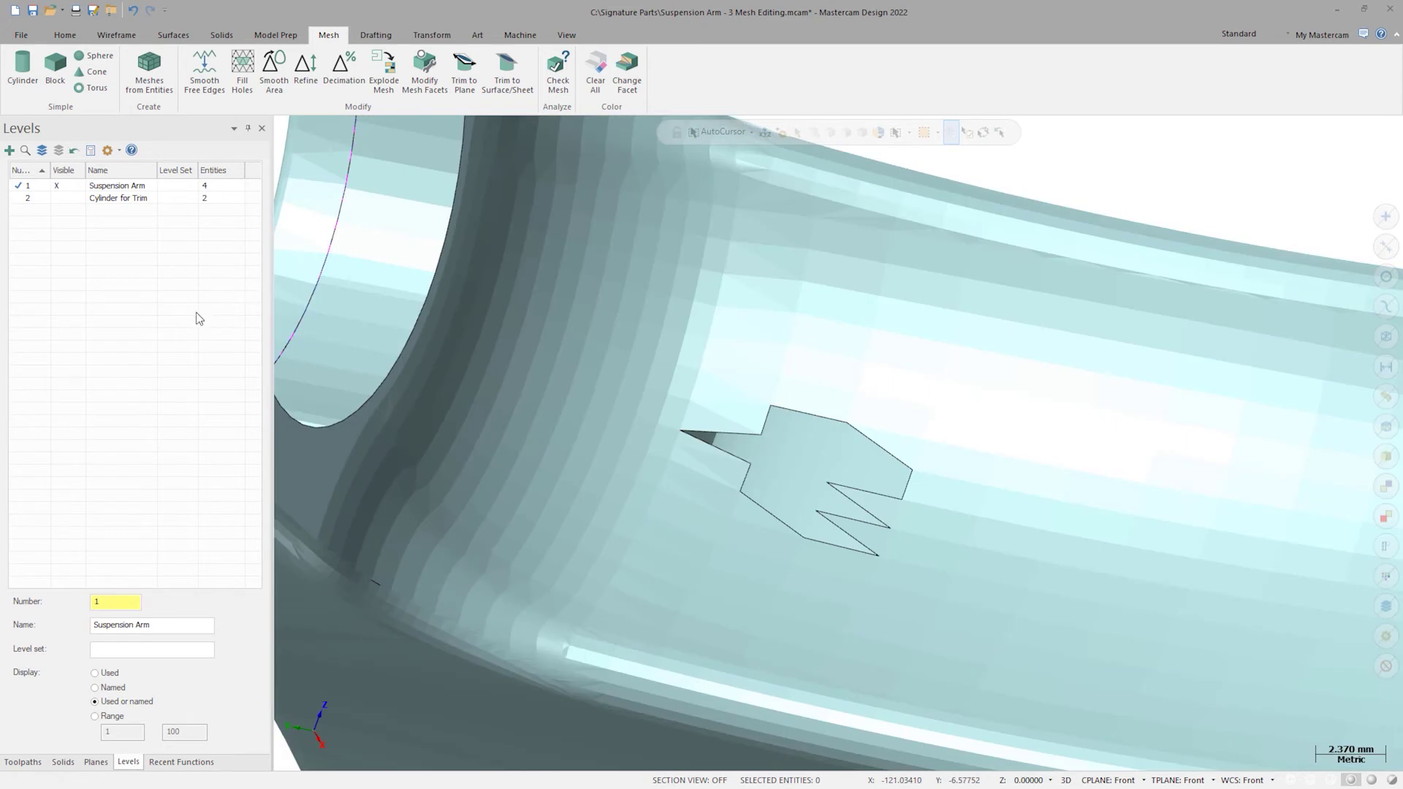
left_click(414, 88)
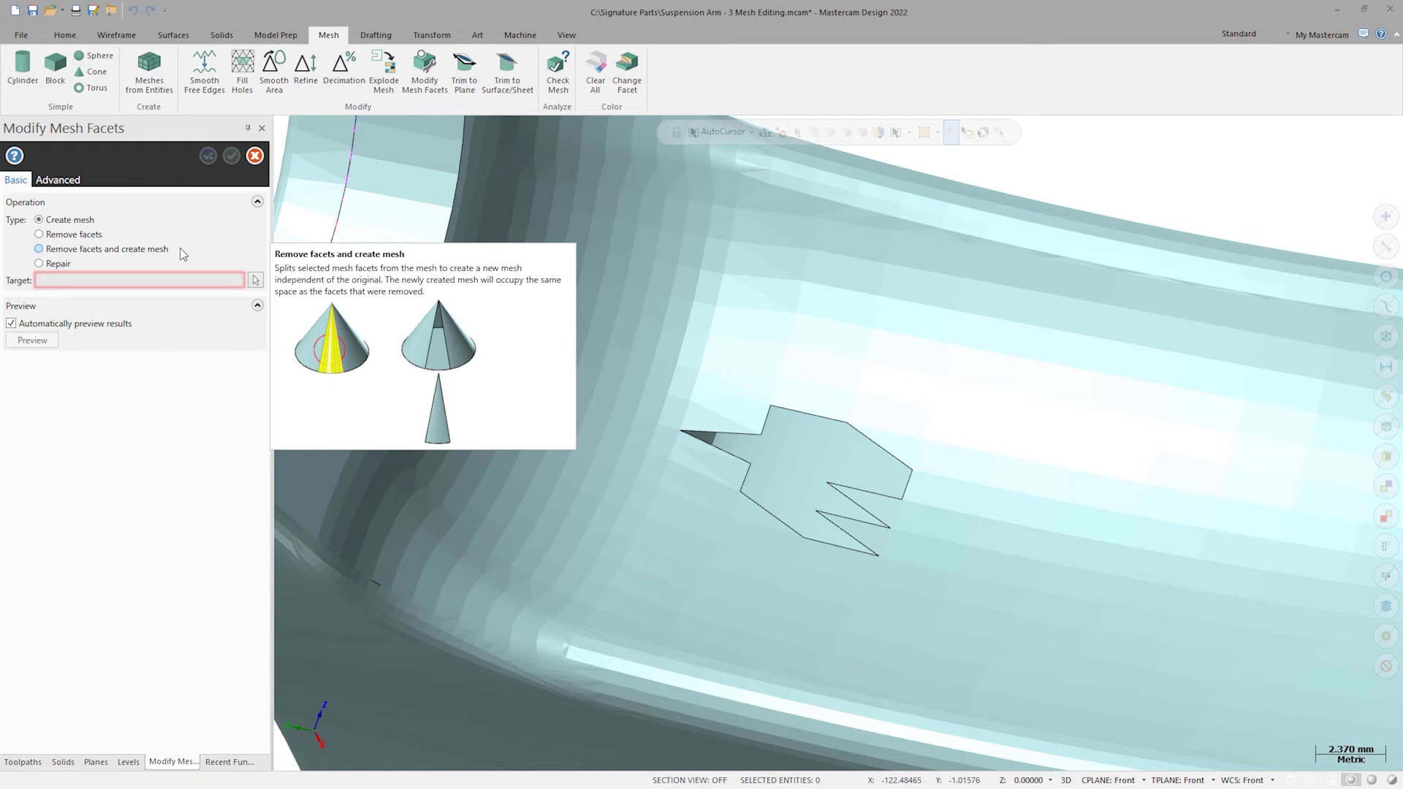
left_click(40, 264)
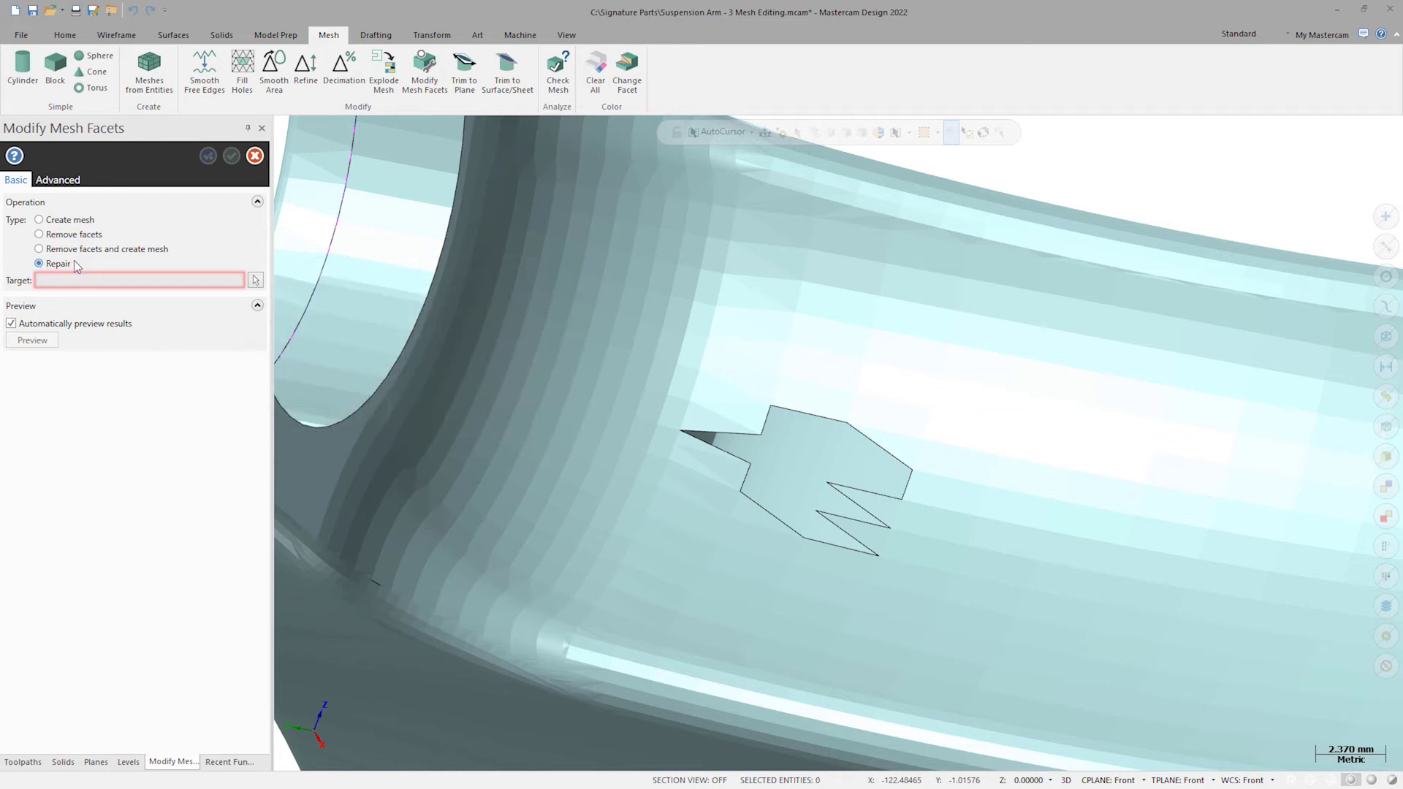
left_click(255, 280)
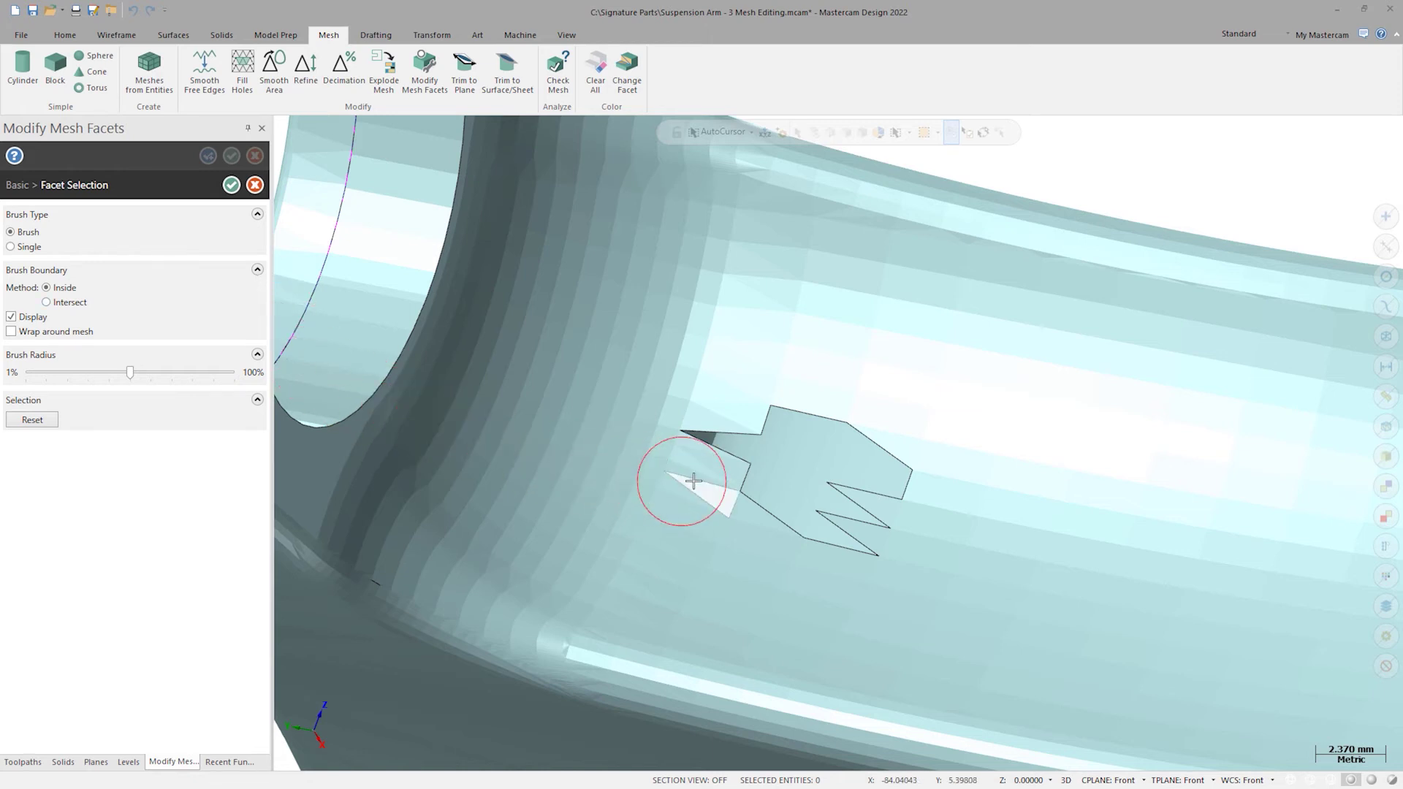
scroll(744, 410, "up", 1, "ctrl")
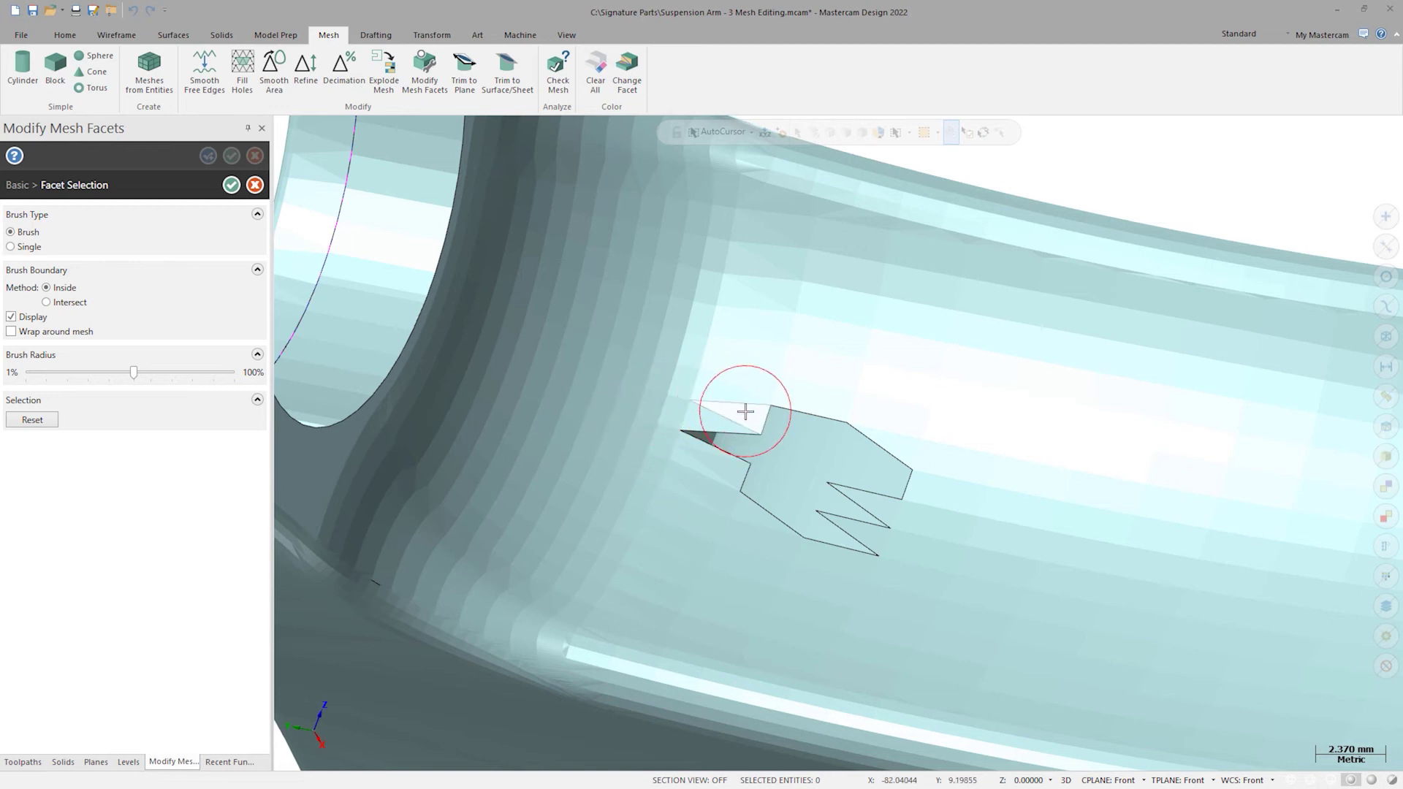
left_click(739, 406)
mouse_move(739, 397)
left_mouse_down()
mouse_move(789, 370)
mouse_move(865, 398)
mouse_move(799, 389)
mouse_move(888, 409)
mouse_move(931, 479)
mouse_move(926, 499)
mouse_move(897, 504)
mouse_move(874, 537)
mouse_move(894, 557)
mouse_move(850, 571)
mouse_move(777, 558)
mouse_move(748, 518)
mouse_move(714, 514)
mouse_move(713, 468)
mouse_move(683, 460)
mouse_move(664, 419)
mouse_move(690, 421)
left_mouse_up()
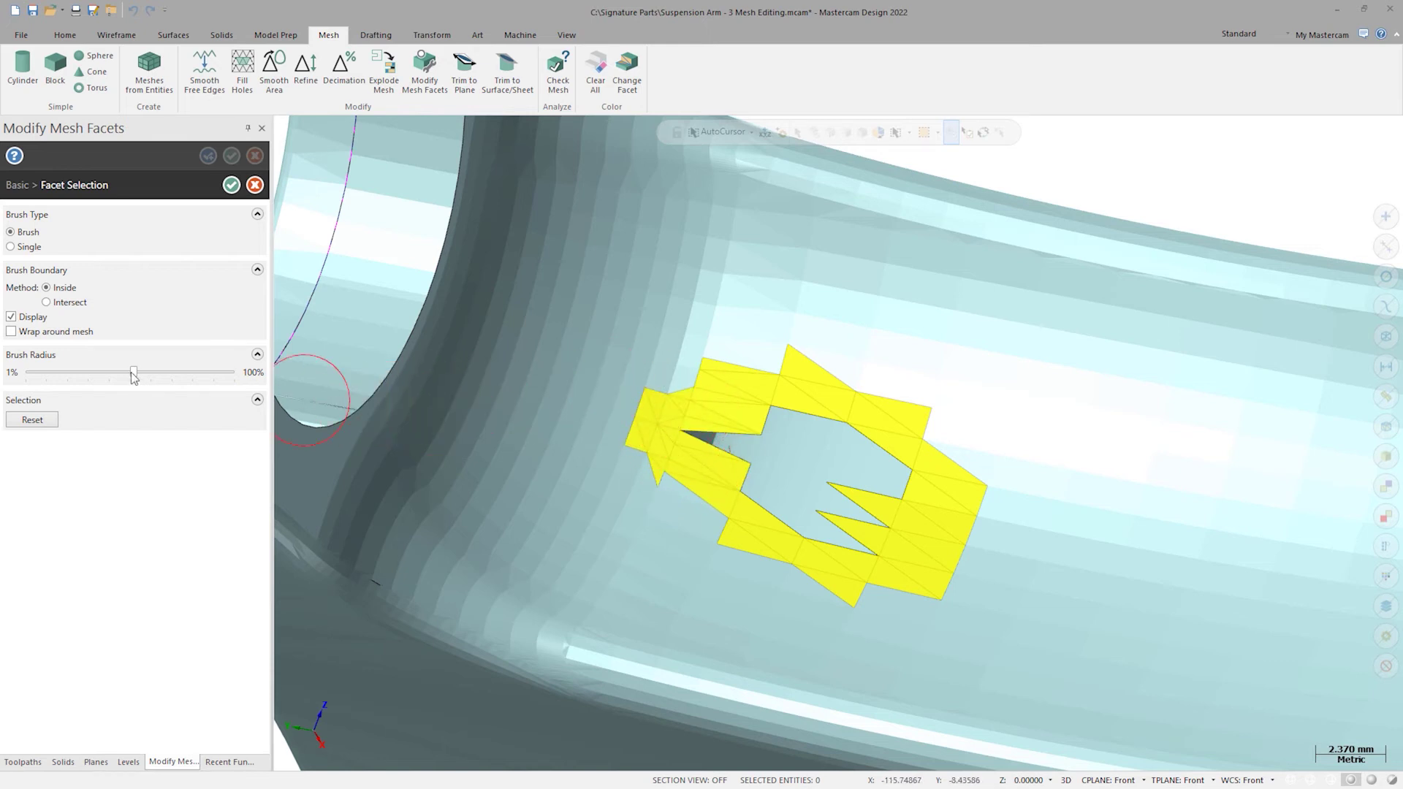
Step: Try a larger brush radius, restore it, and brush facets in and out of the selection around the hole's pointed end
left_click_drag(134, 372, 159, 373)
left_click_drag(160, 374, 134, 375)
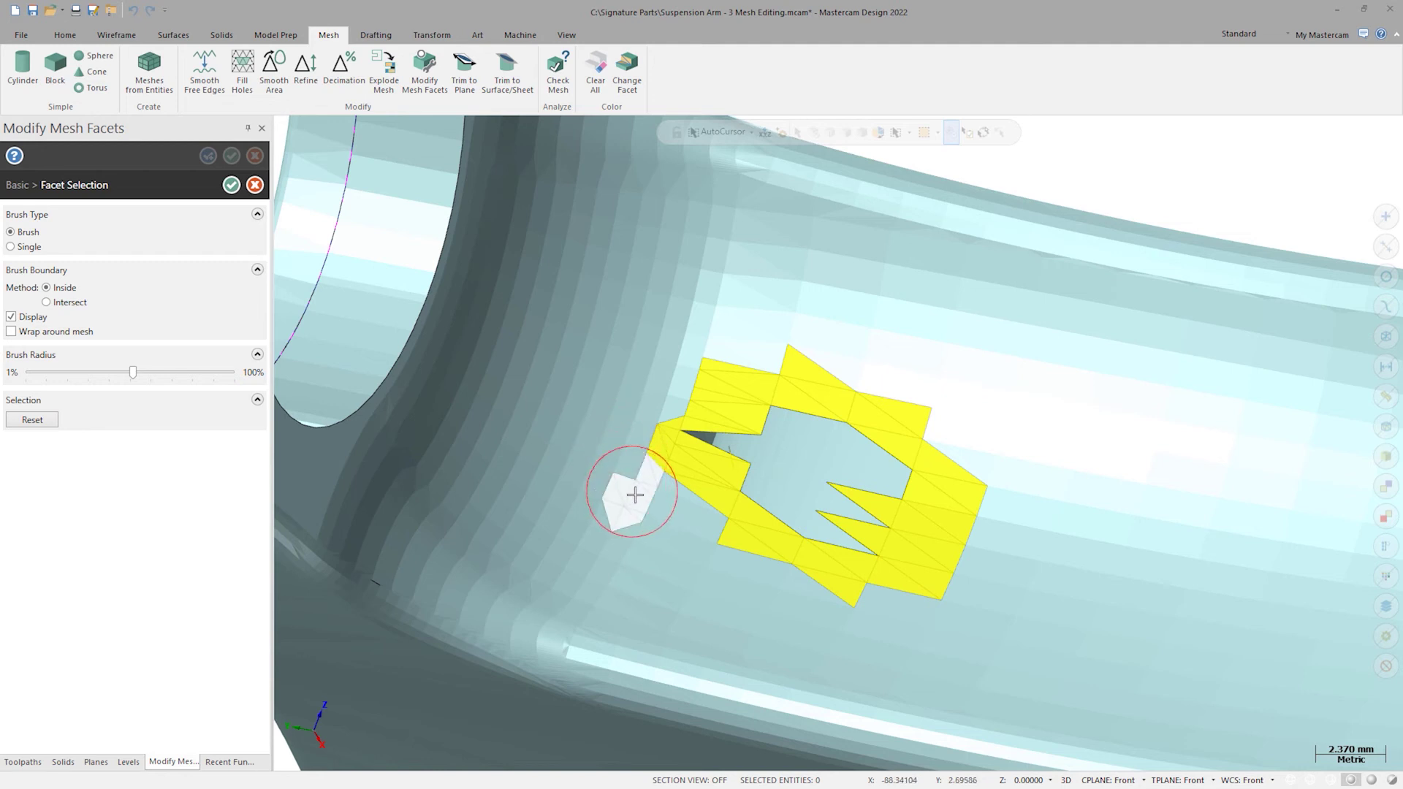
mouse_move(642, 479)
left_mouse_down()
mouse_move(636, 416)
mouse_move(683, 383)
mouse_move(639, 463)
mouse_move(679, 509)
left_mouse_up()
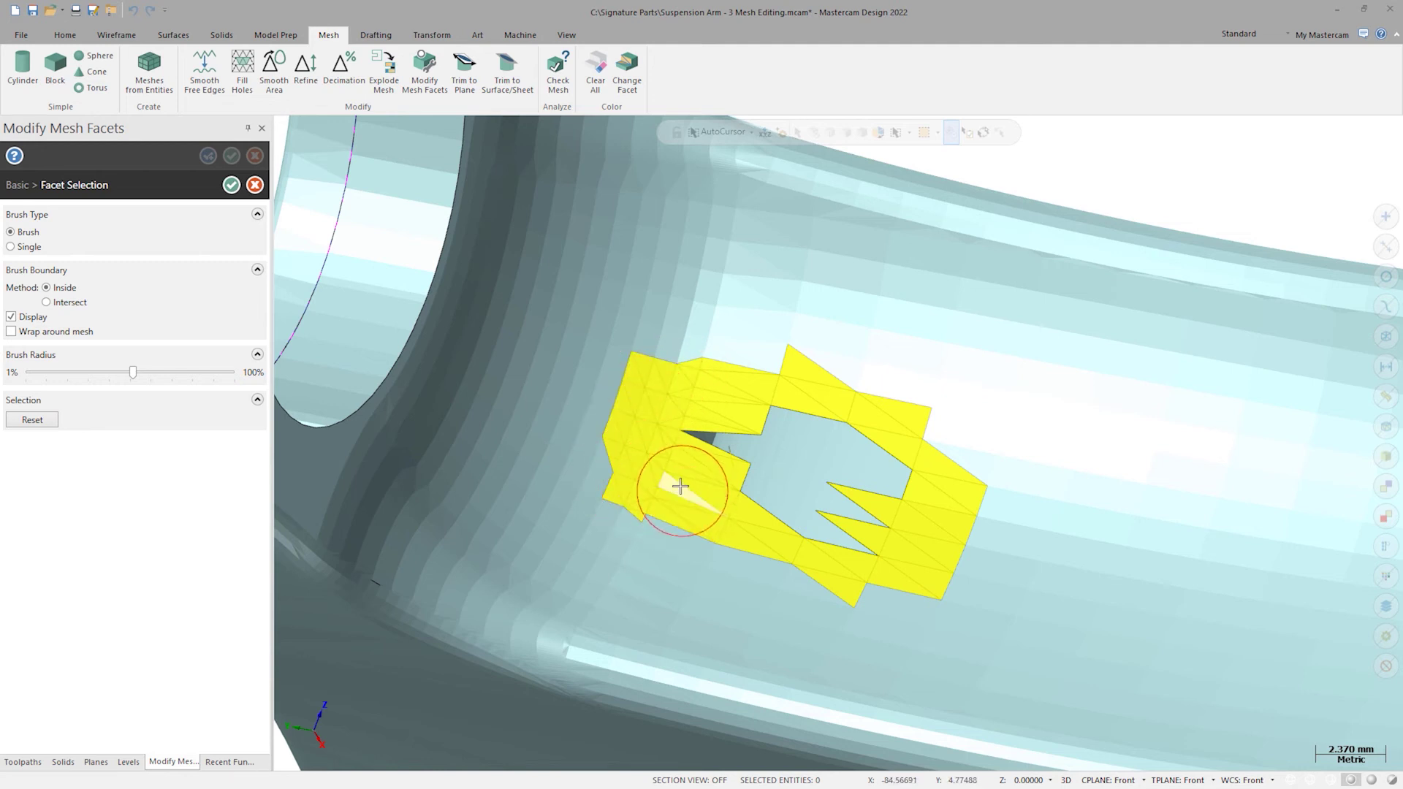
mouse_move(664, 515)
left_mouse_down()
mouse_move(633, 489)
mouse_move(623, 401)
mouse_move(665, 344)
left_mouse_up()
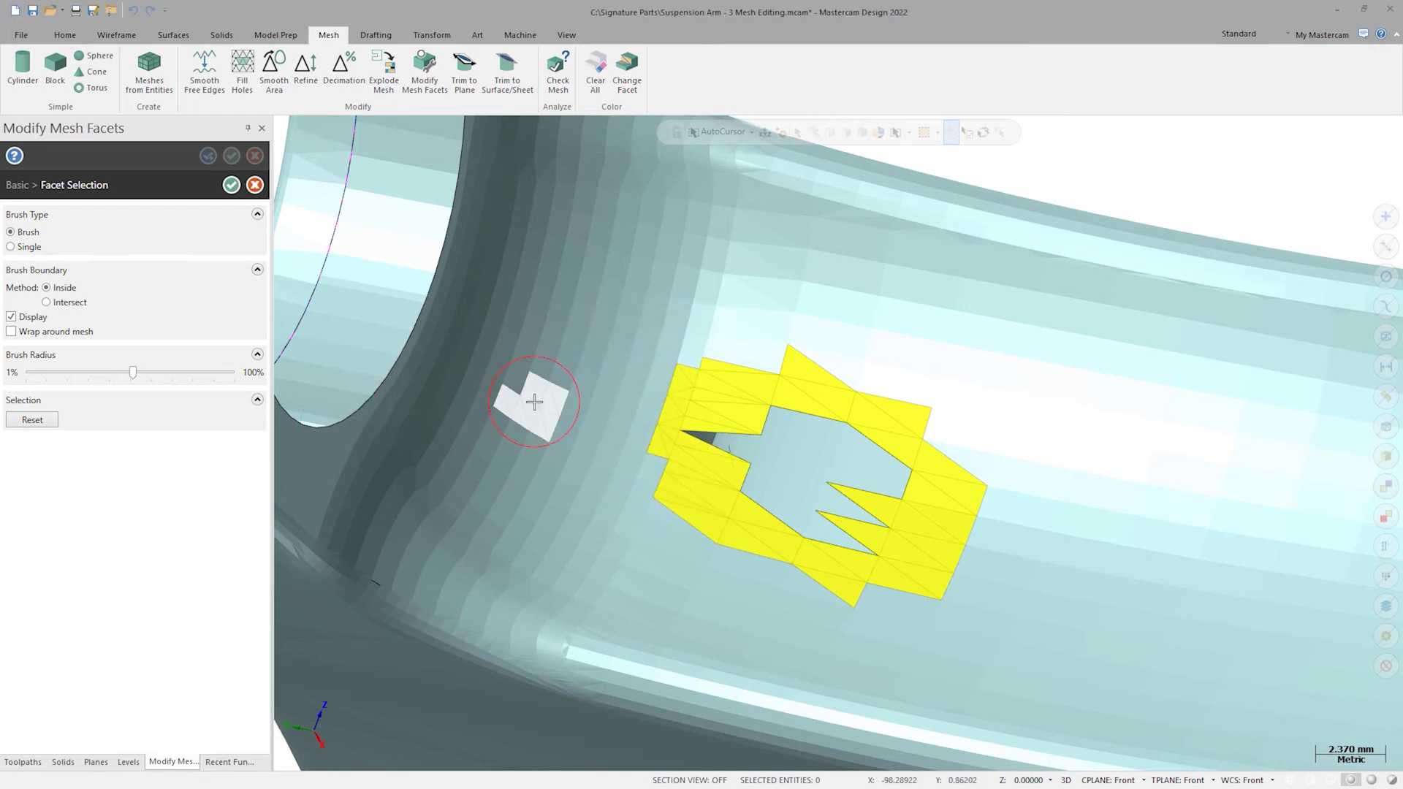
Step: Accept the facet selection, inspect the previewed patch over the jagged hole and apply the mesh repair
left_click(230, 185)
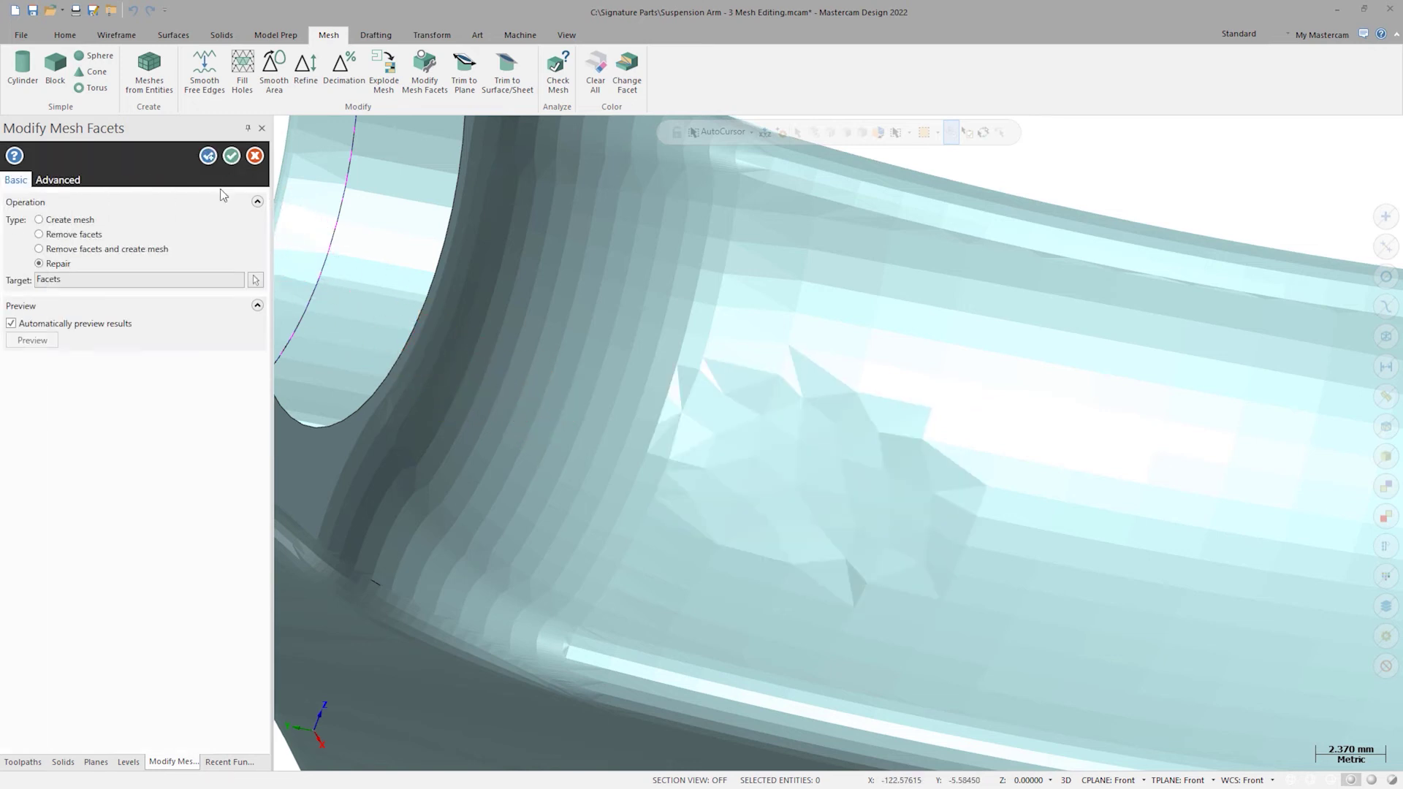
scroll(602, 374, "up", 2)
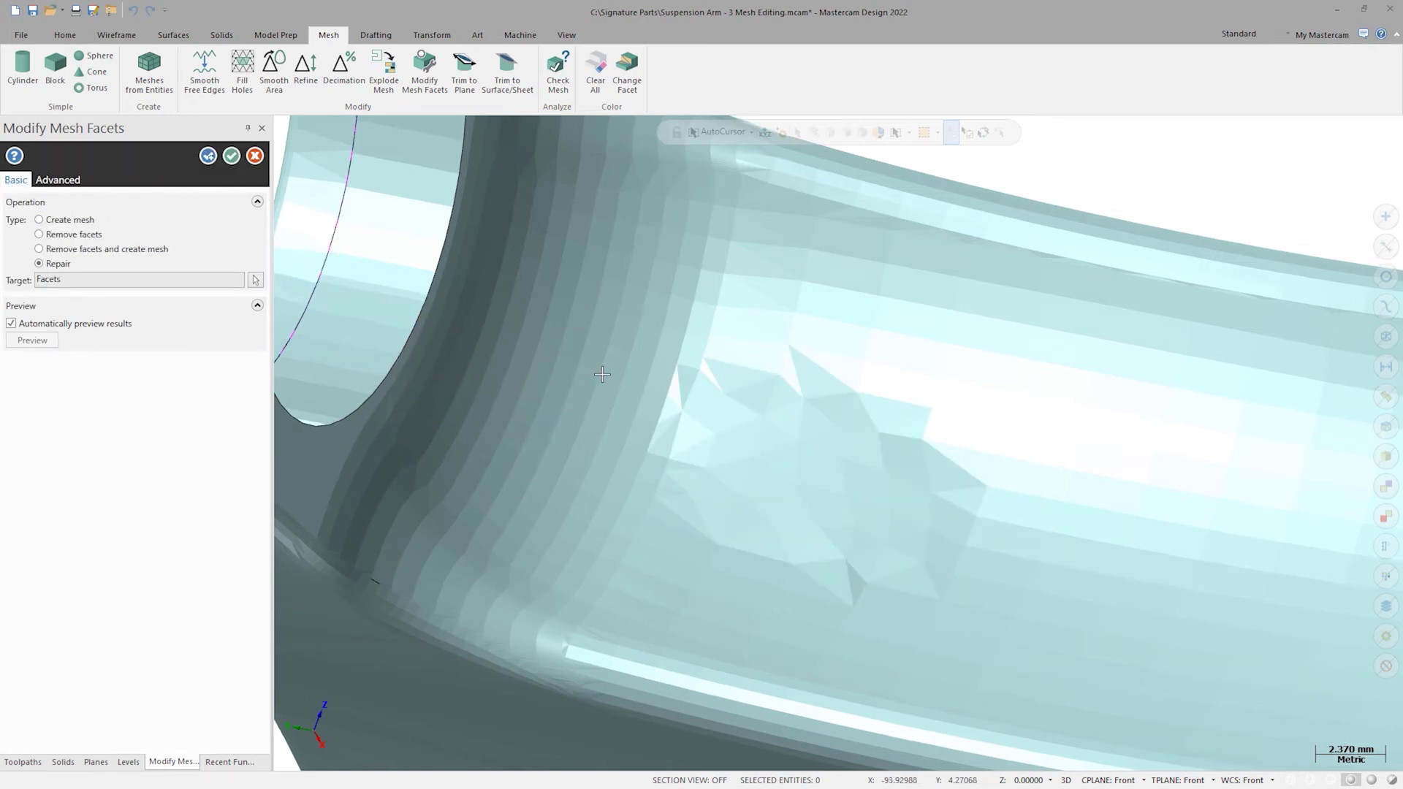
middle_click_drag(603, 374, 592, 360)
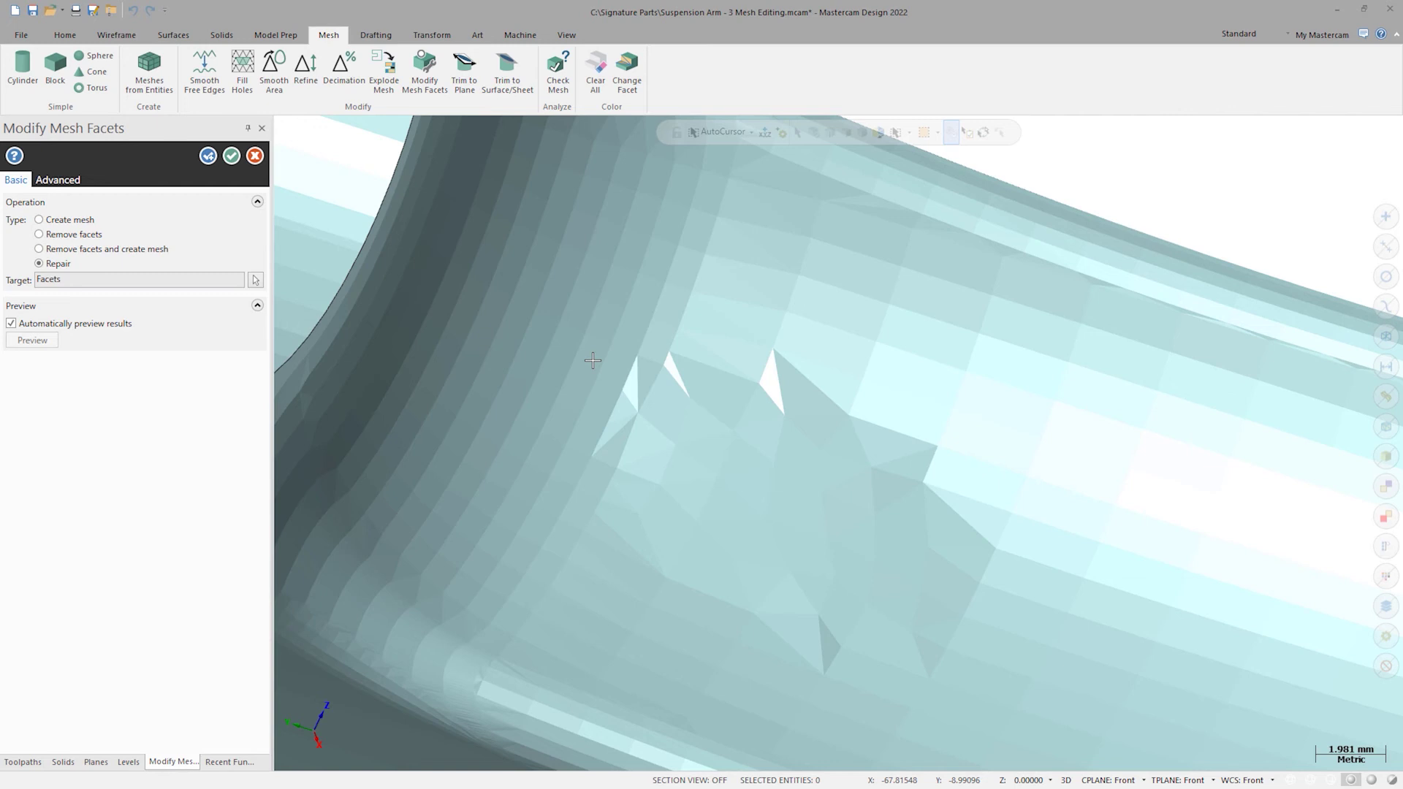
left_click(232, 156)
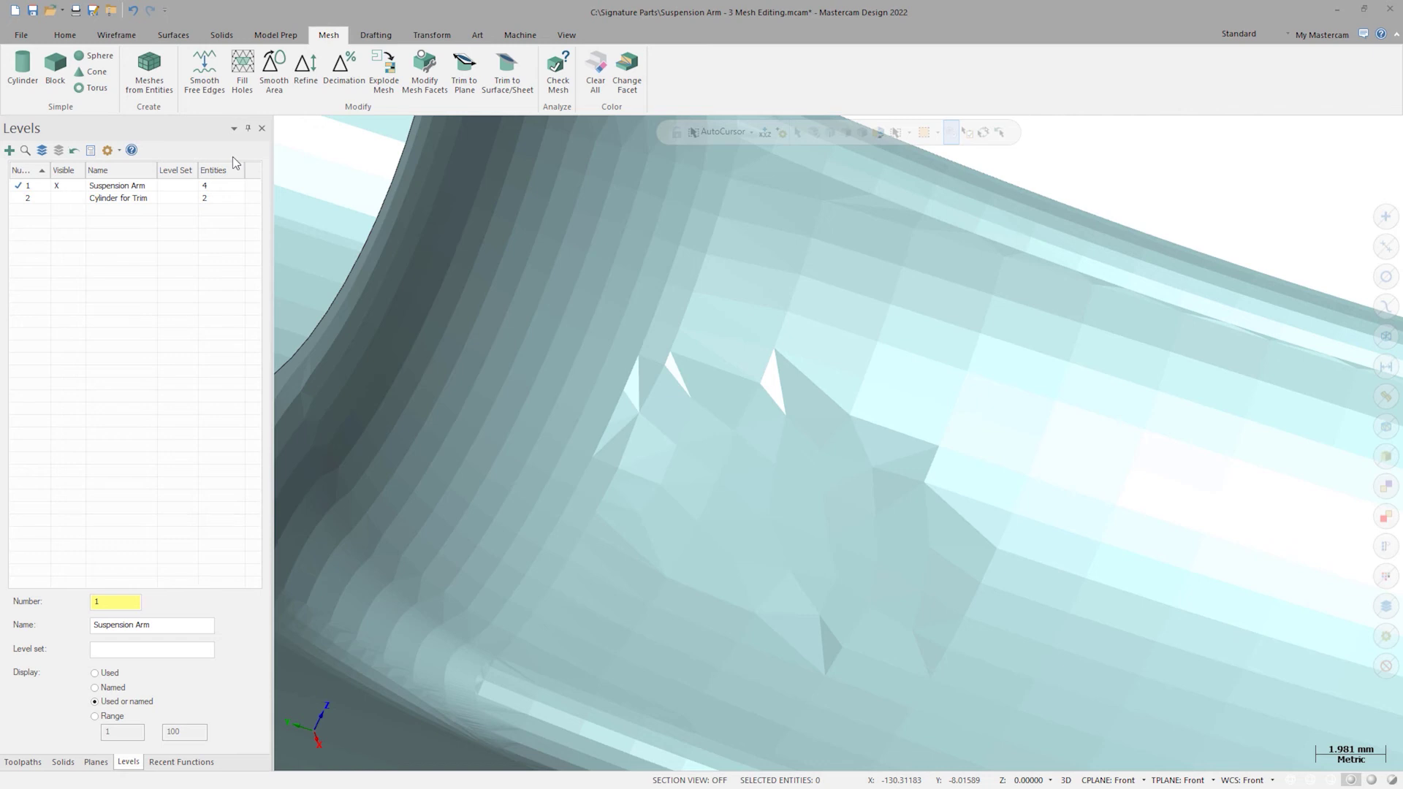
Step: Smooth the repaired patch and its surrounding facets, brush-selected with a larger radius, using Minimize curvature and 10 maximum iterations
left_click(274, 70)
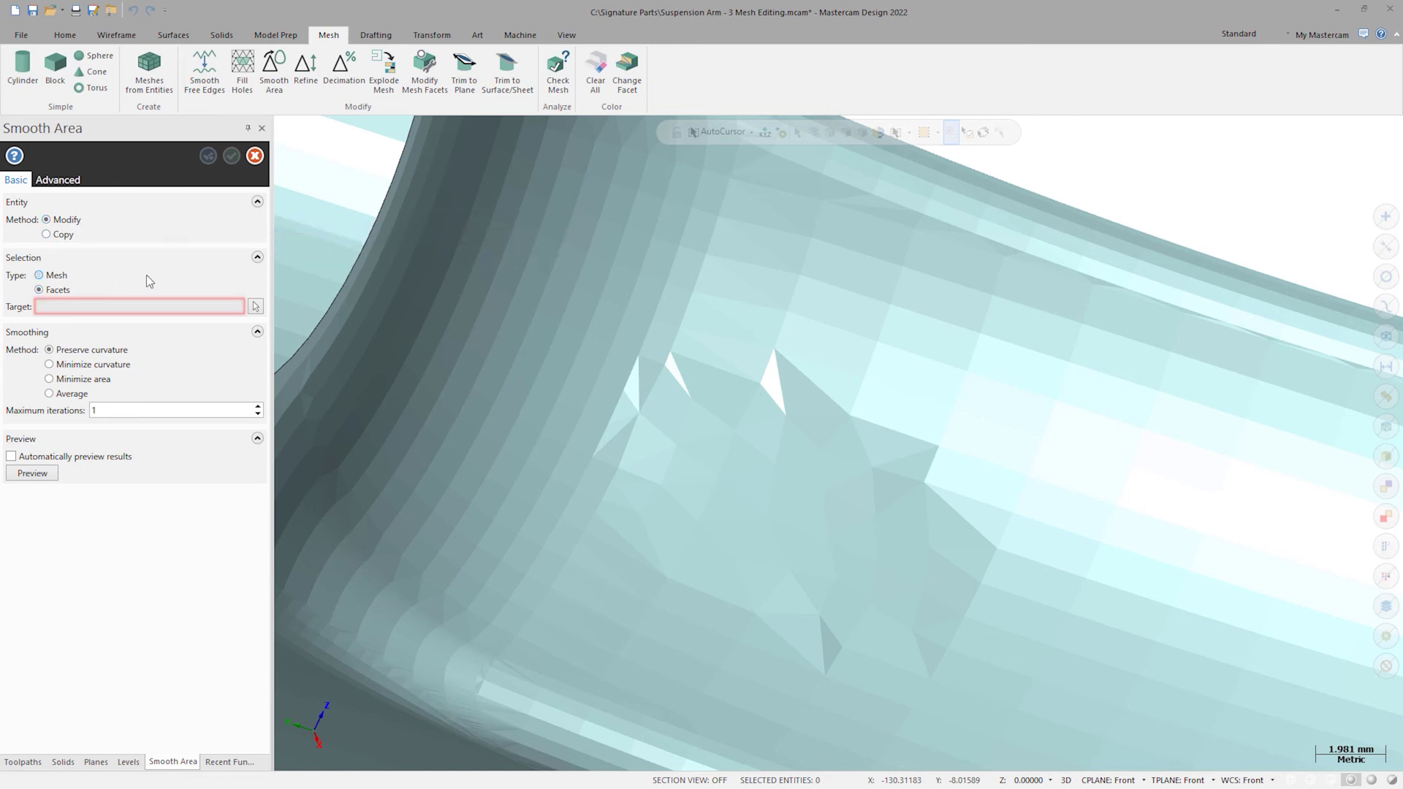
left_click(255, 306)
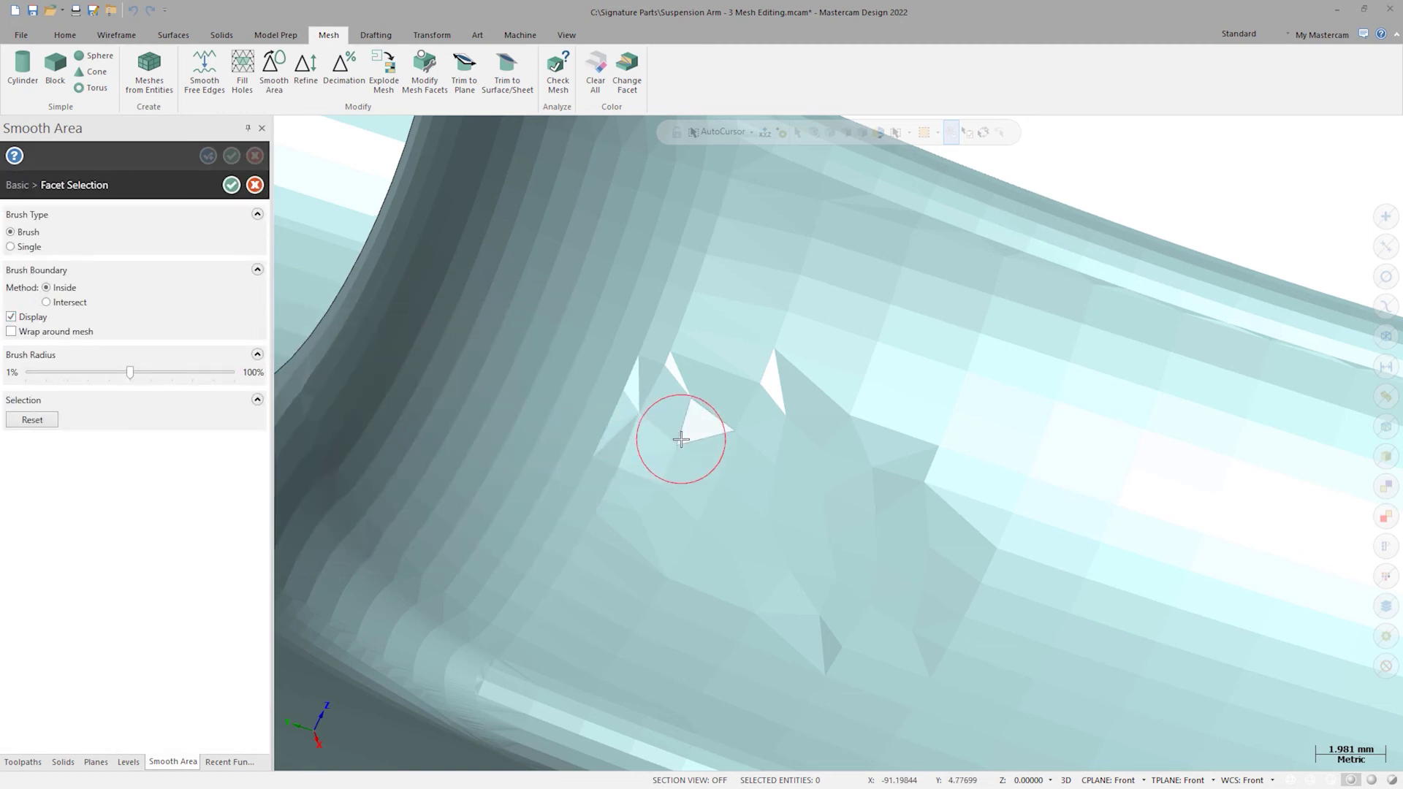
mouse_move(682, 439)
middle_mouse_down()
mouse_move(690, 633)
mouse_move(686, 596)
middle_mouse_up()
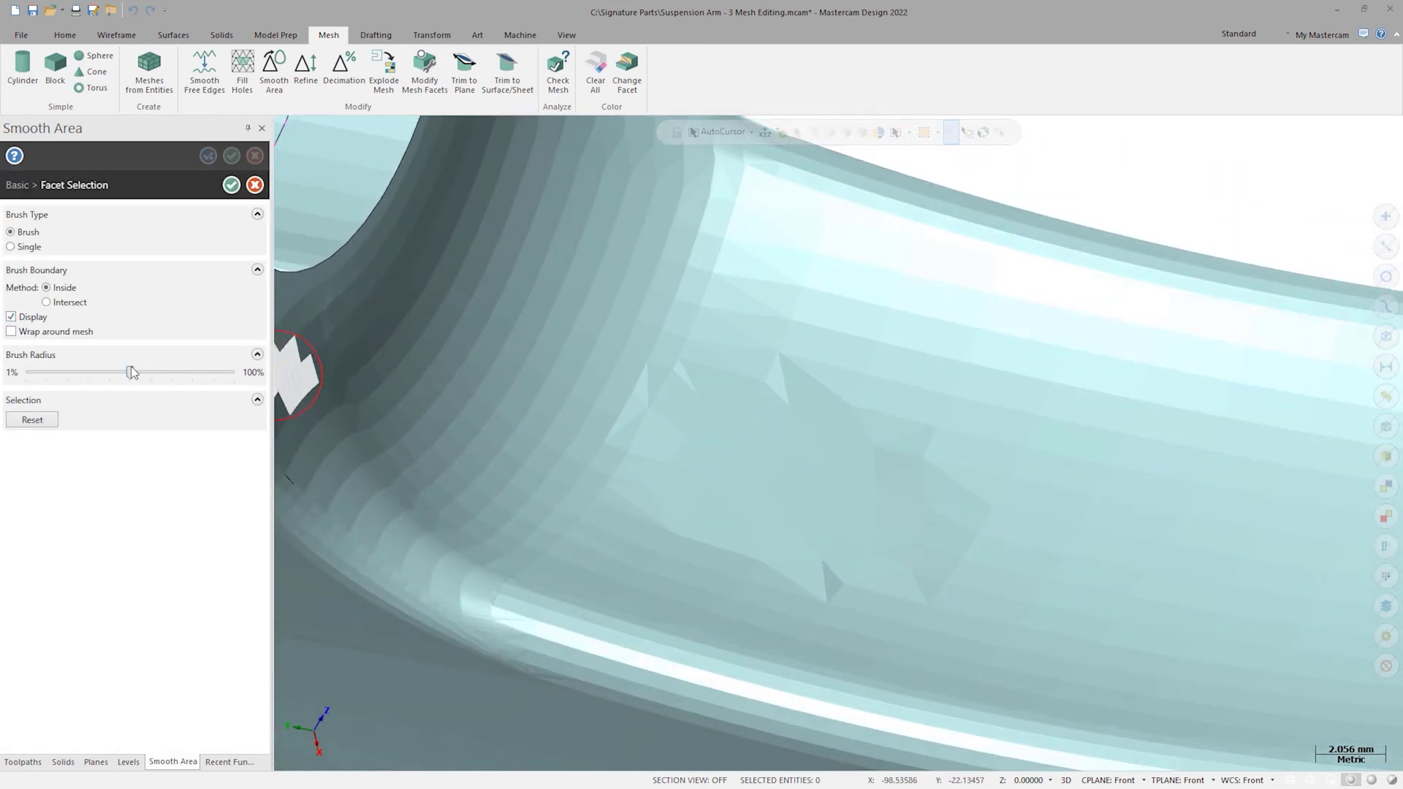
left_click_drag(130, 372, 166, 372)
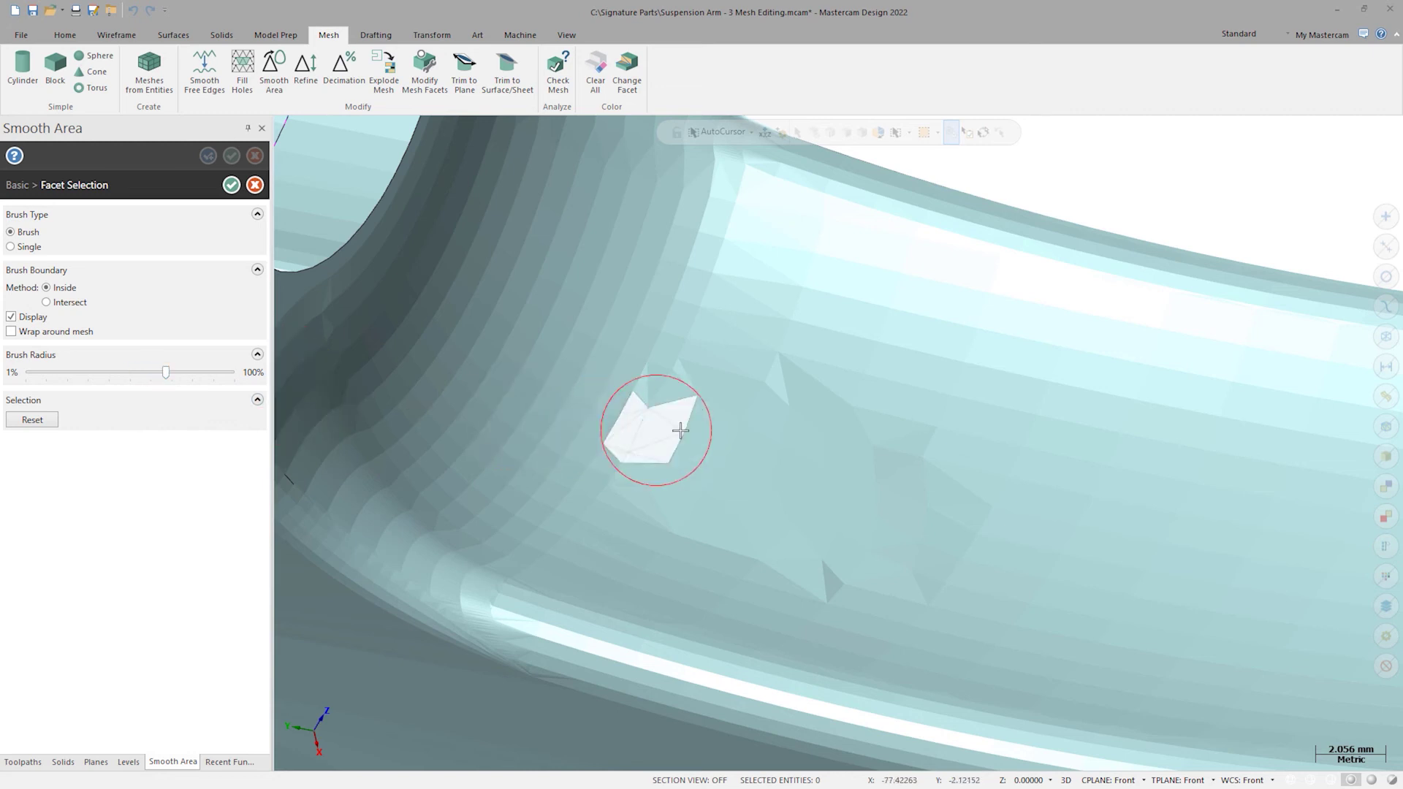
mouse_move(617, 410)
left_mouse_down()
mouse_move(652, 366)
mouse_move(695, 345)
mouse_move(846, 391)
left_mouse_up()
mouse_move(932, 444)
left_mouse_down()
mouse_move(1002, 495)
mouse_move(994, 504)
mouse_move(943, 454)
mouse_move(1003, 548)
mouse_move(970, 600)
mouse_move(717, 555)
mouse_move(620, 504)
mouse_move(627, 420)
mouse_move(809, 419)
mouse_move(978, 532)
mouse_move(876, 562)
mouse_move(722, 503)
mouse_move(664, 448)
mouse_move(821, 448)
mouse_move(805, 508)
mouse_move(1056, 532)
mouse_move(1031, 477)
mouse_move(786, 351)
mouse_move(899, 373)
mouse_move(965, 466)
mouse_move(931, 599)
left_mouse_up()
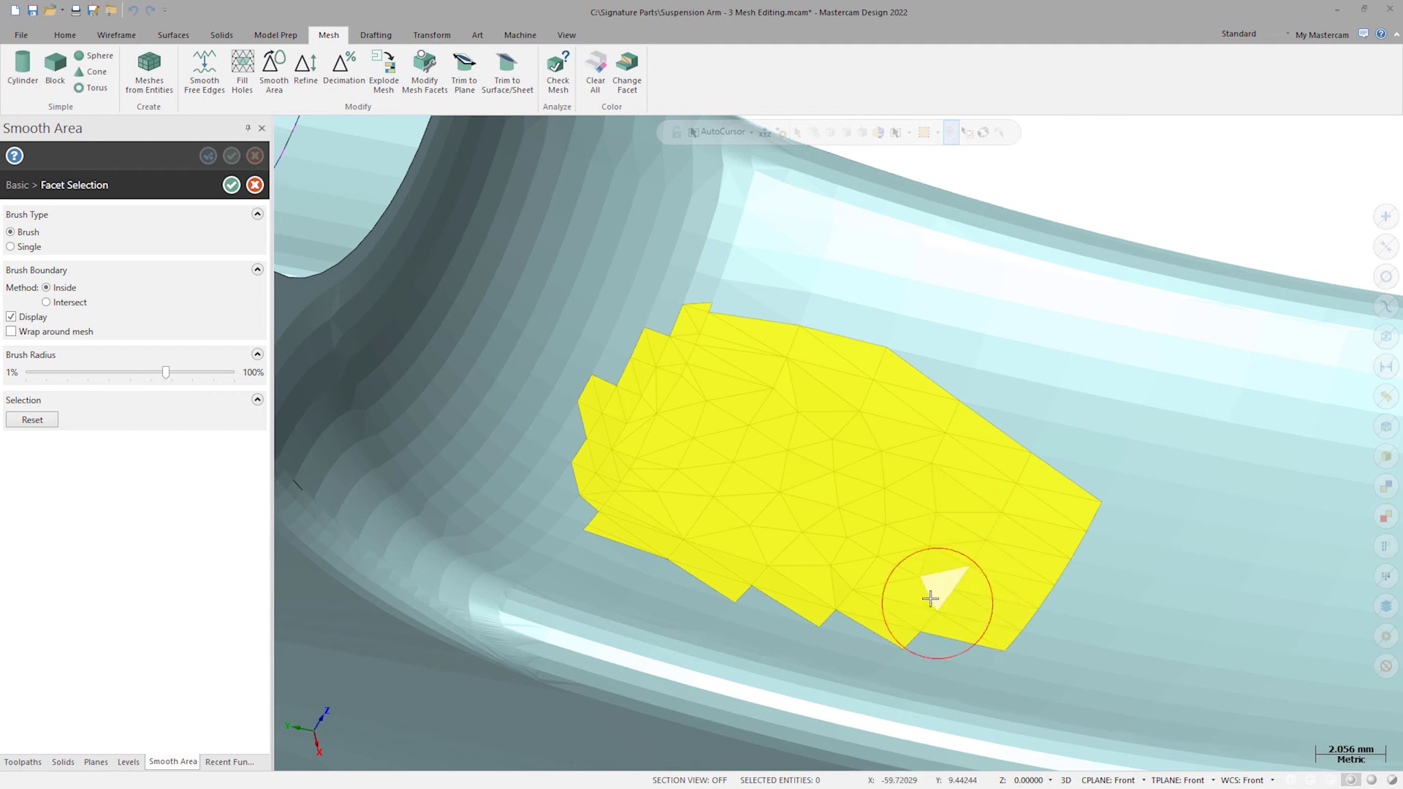
left_click(232, 185)
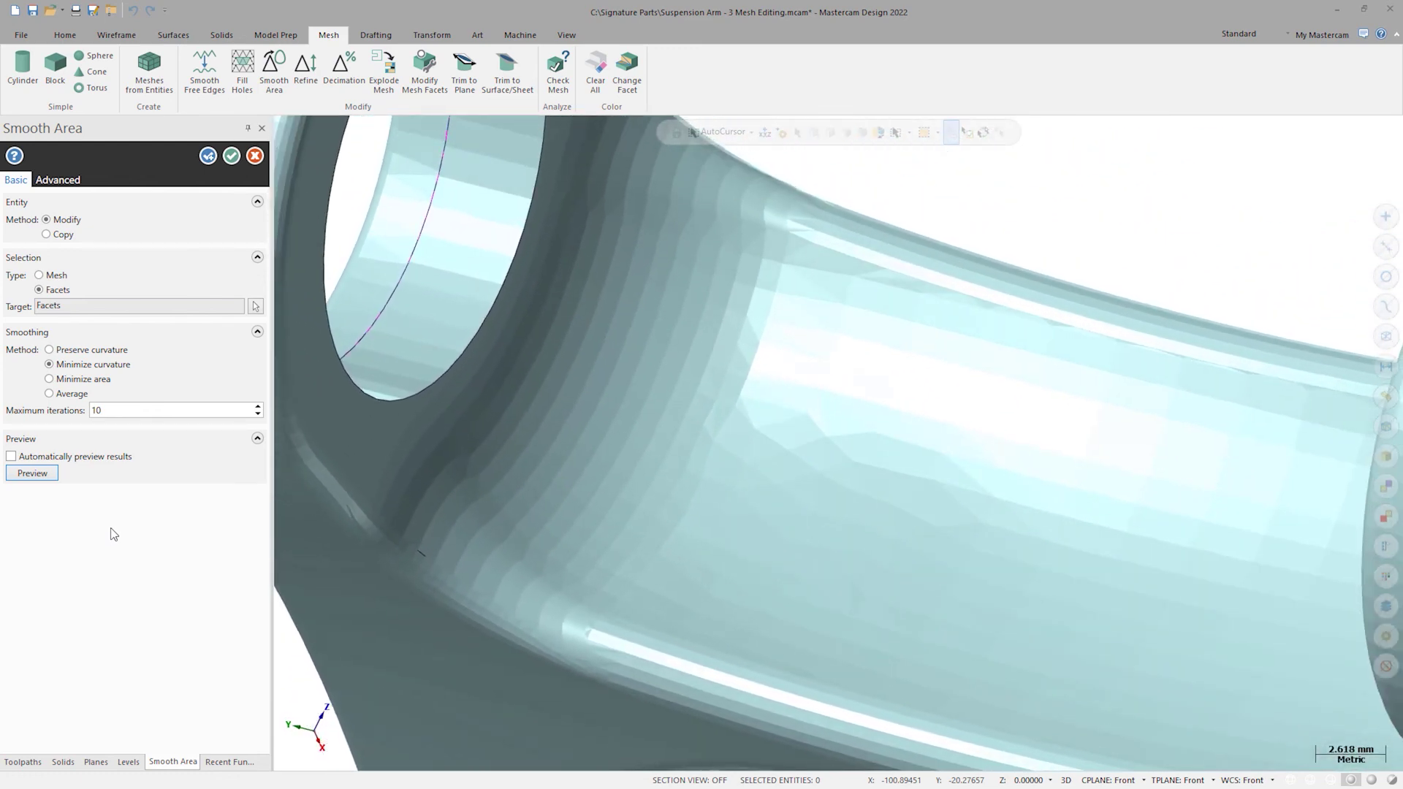
left_click(233, 156)
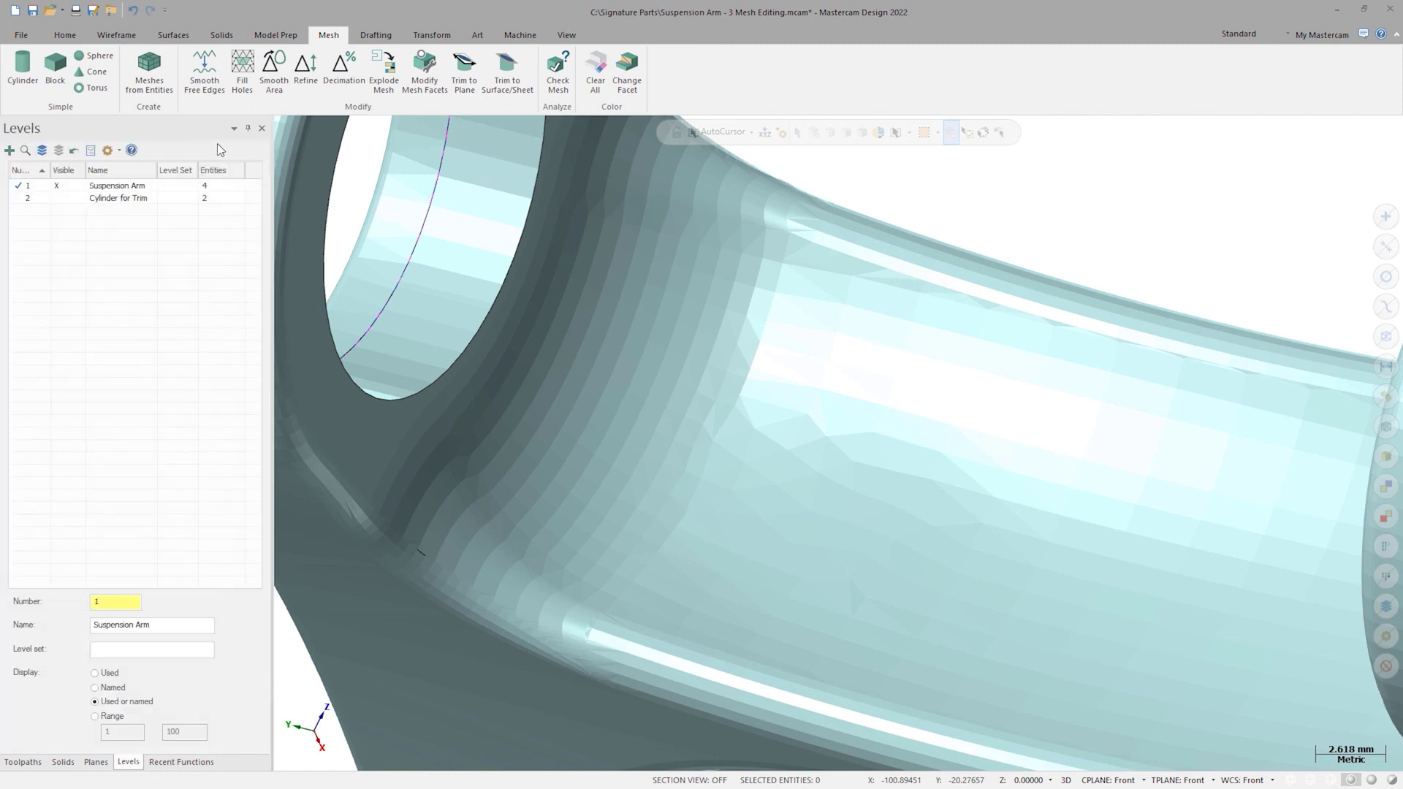